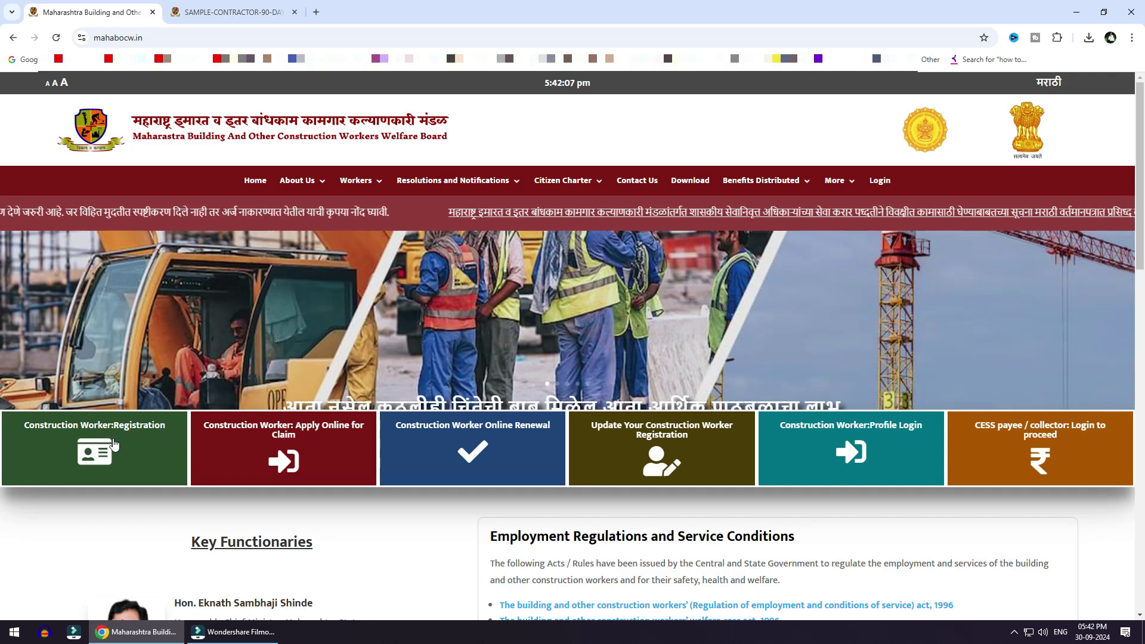
Start a construction worker registration, enter the worker's Aadhaar and mobile numbers, and proceed to the form
left_click(103, 440)
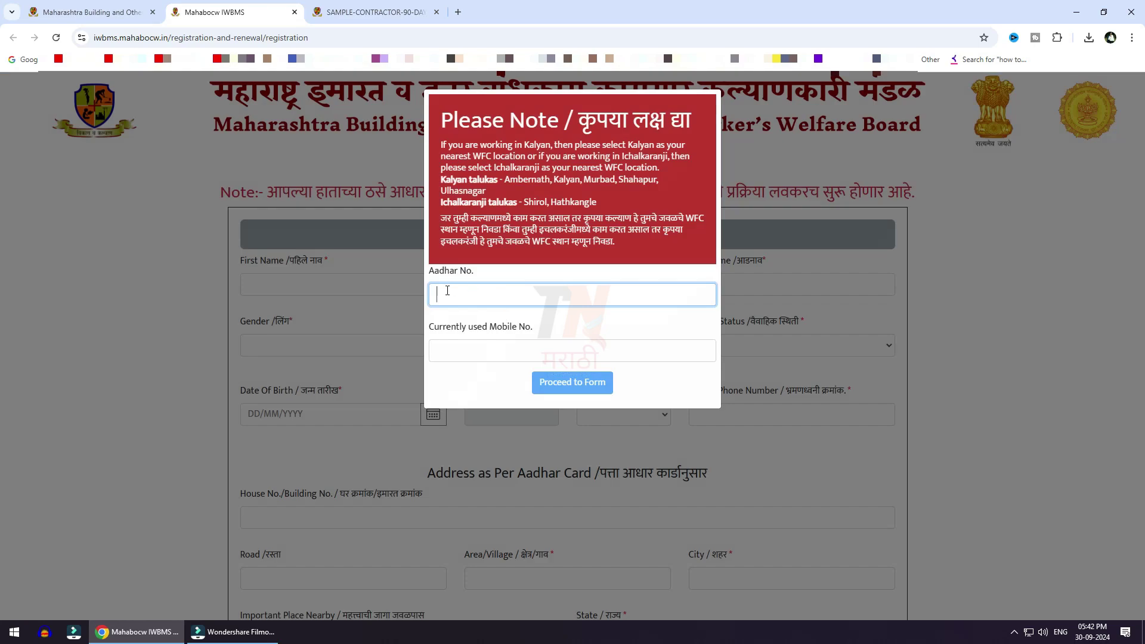
left_click_drag(431, 272, 475, 271)
left_click(461, 296)
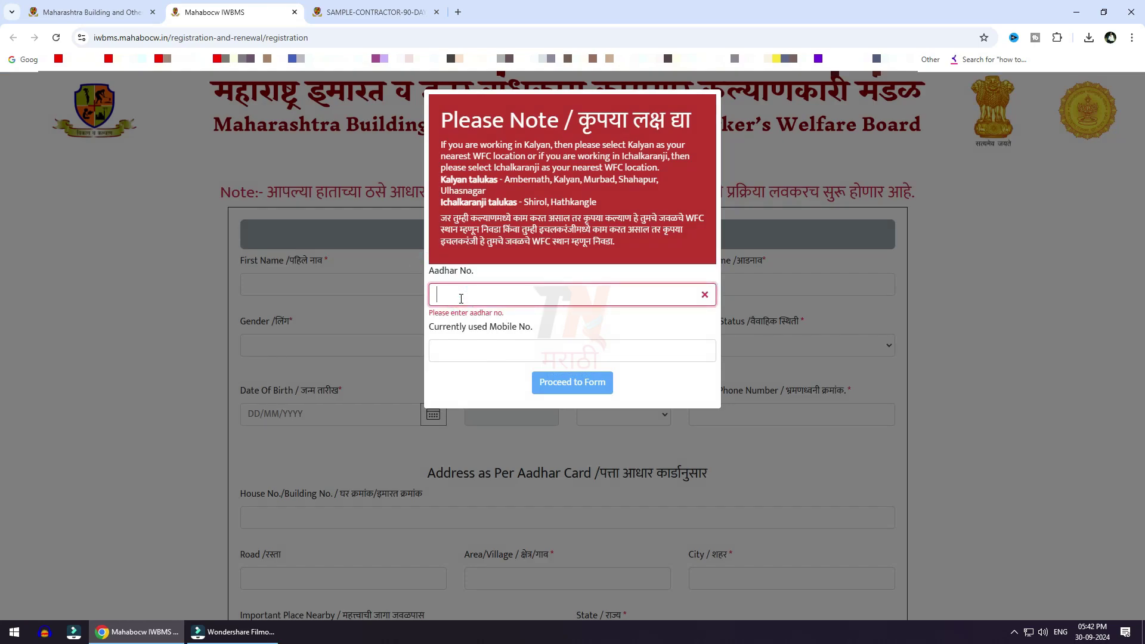
key("ctrl+v")
left_click_drag(429, 326, 520, 341)
left_click(502, 352)
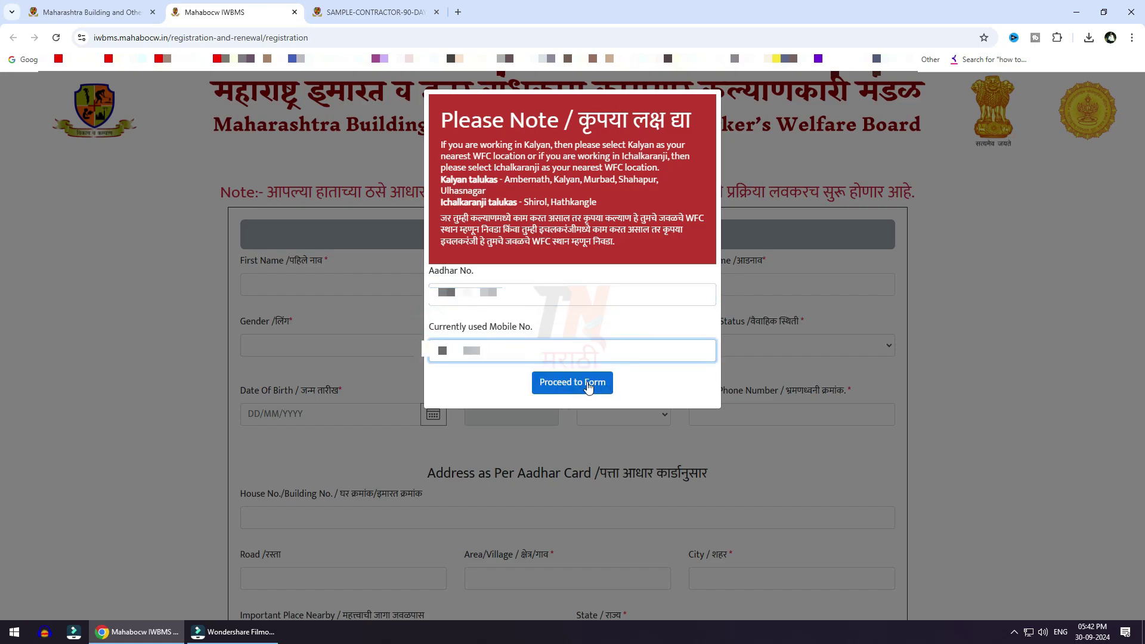
left_click(584, 383)
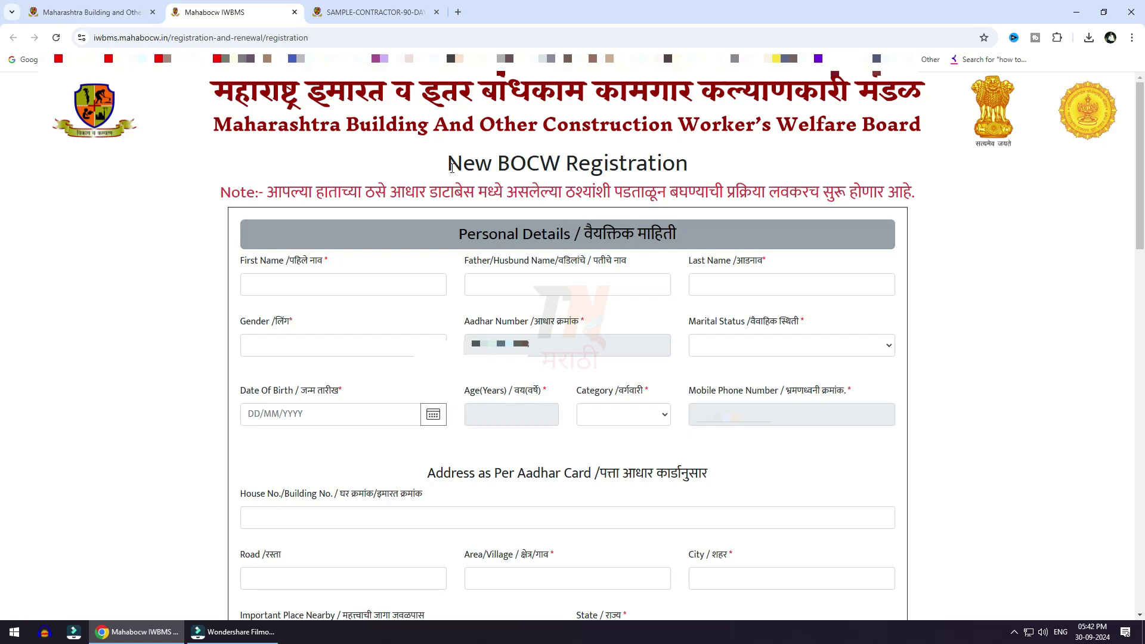
Go over the New BOCW Registration heading, Marathi note and Personal Details name fields
left_click_drag(451, 168, 674, 167)
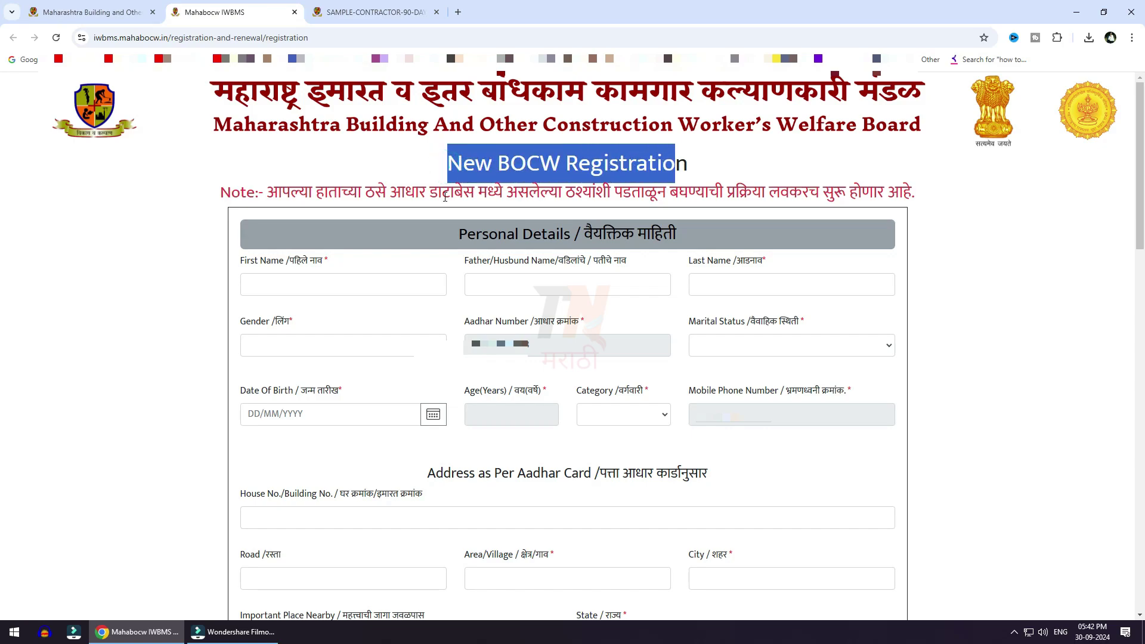
left_click_drag(267, 194, 919, 197)
left_click(918, 199)
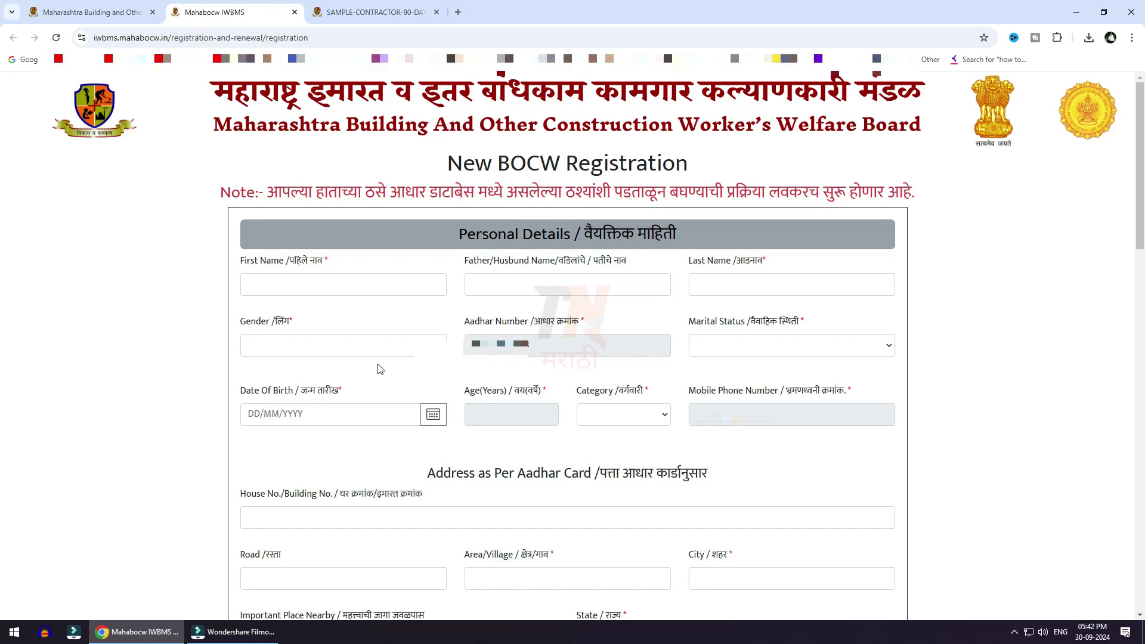
left_click_drag(480, 236, 678, 236)
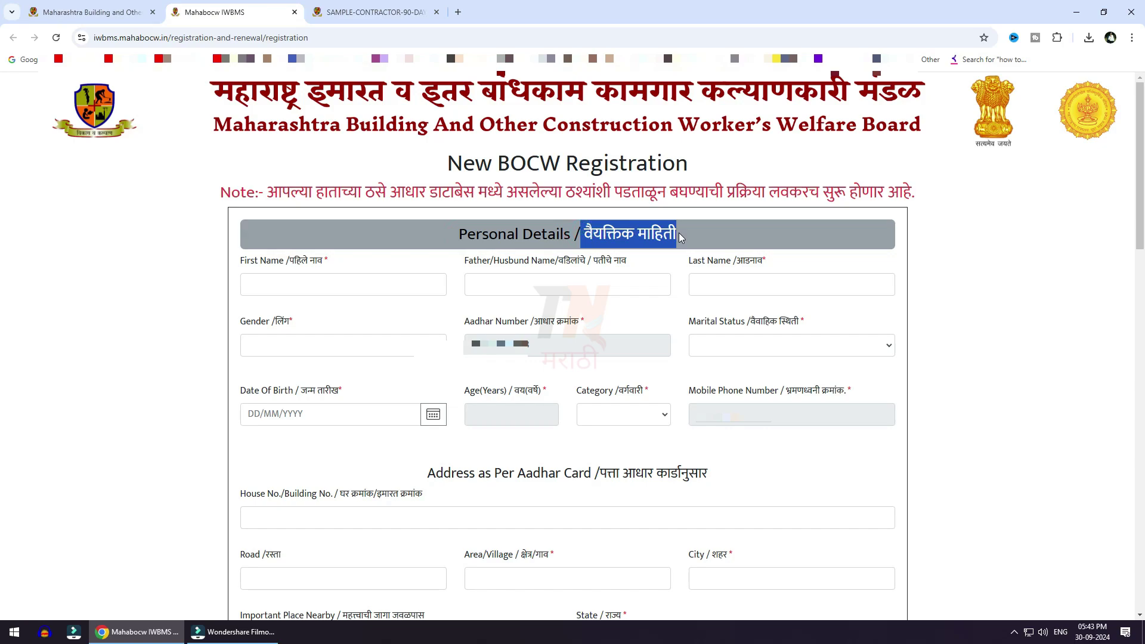
left_click_drag(279, 262, 330, 262)
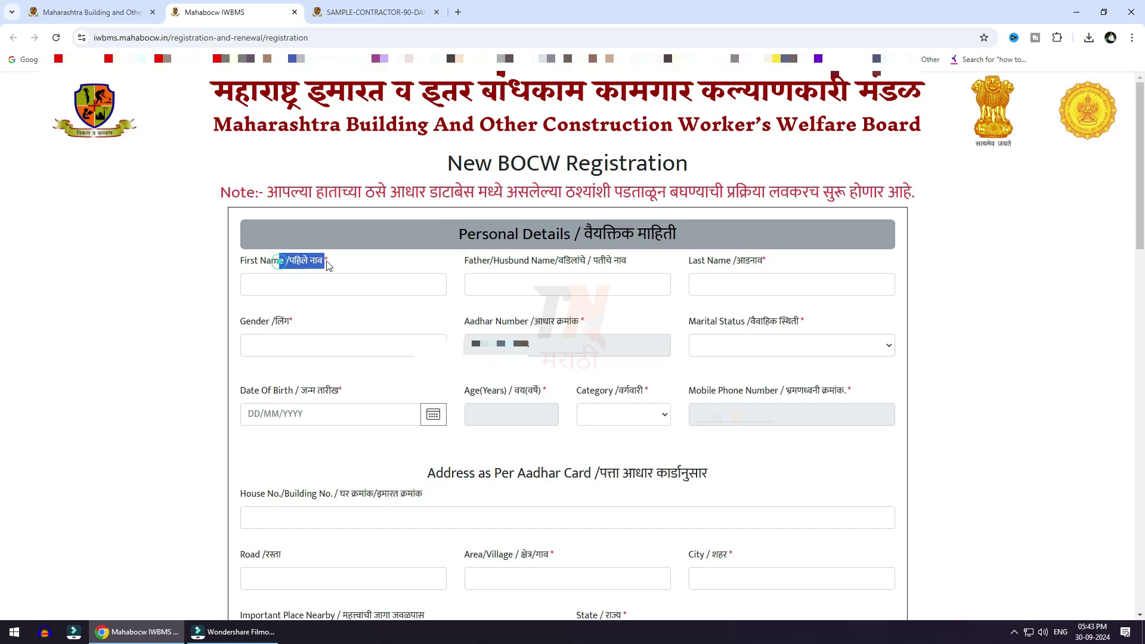
left_click_drag(565, 262, 629, 268)
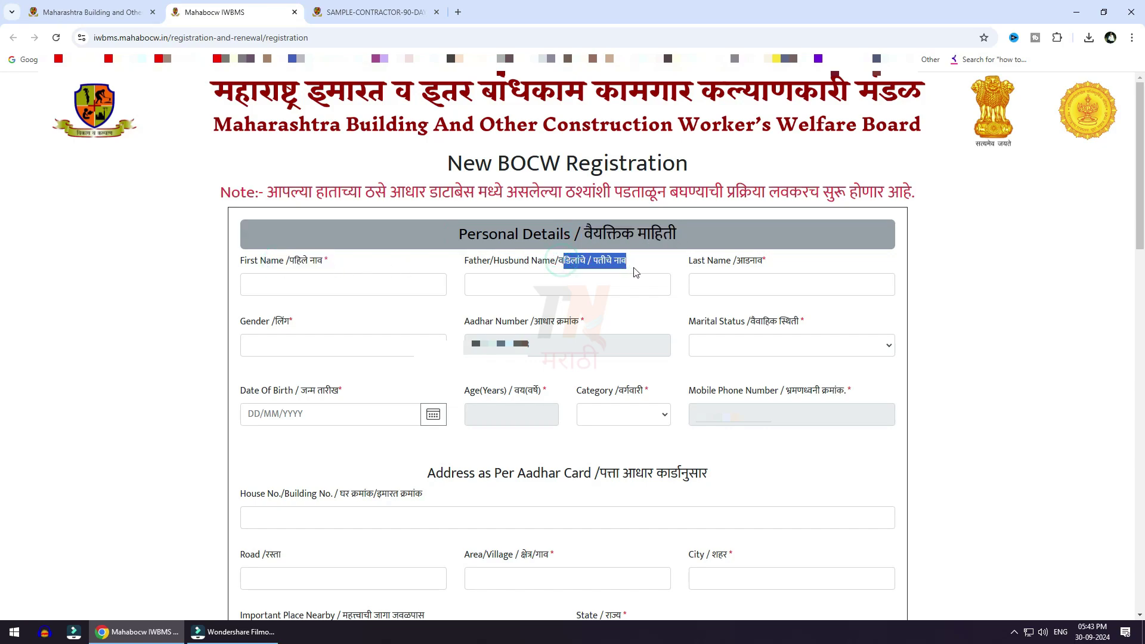
left_click_drag(737, 262, 769, 263)
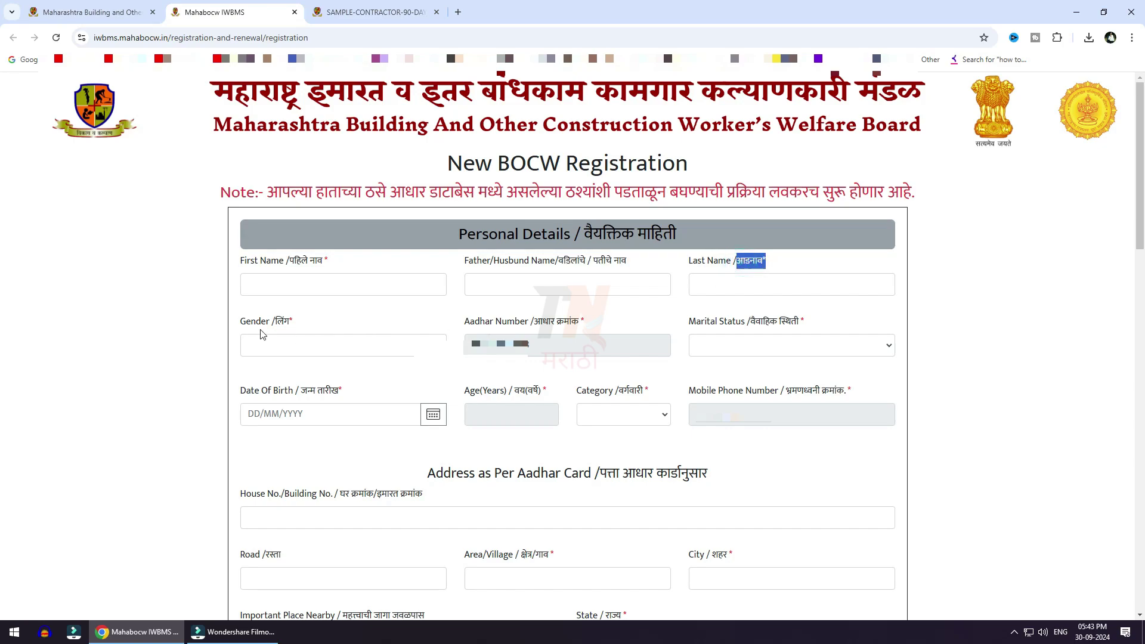
left_click(281, 324)
Set Marital Status to Married
left_click(335, 320)
left_click_drag(751, 325, 813, 321)
left_click(768, 348)
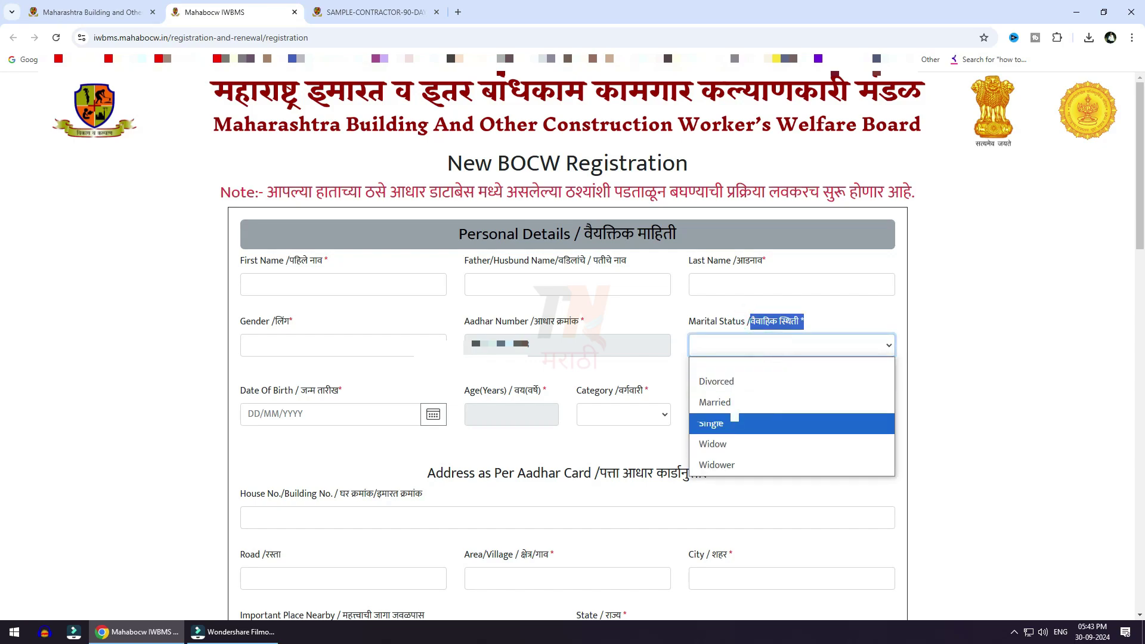
left_click(725, 403)
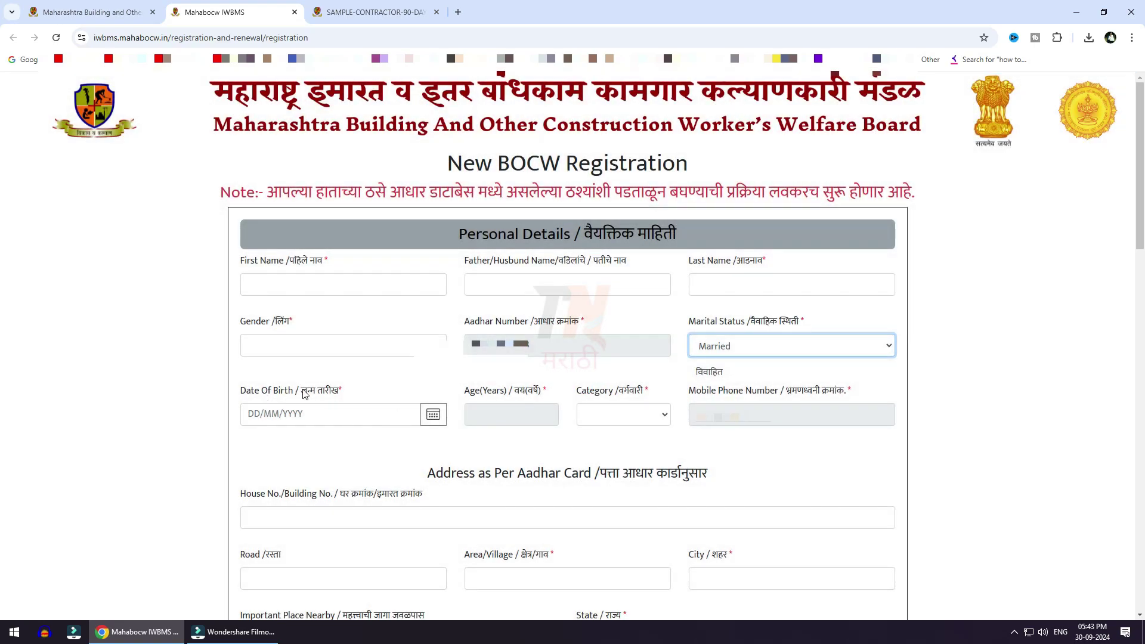
Set Category to General, next to the Date of Birth and Age fields
left_click_drag(301, 394, 343, 394)
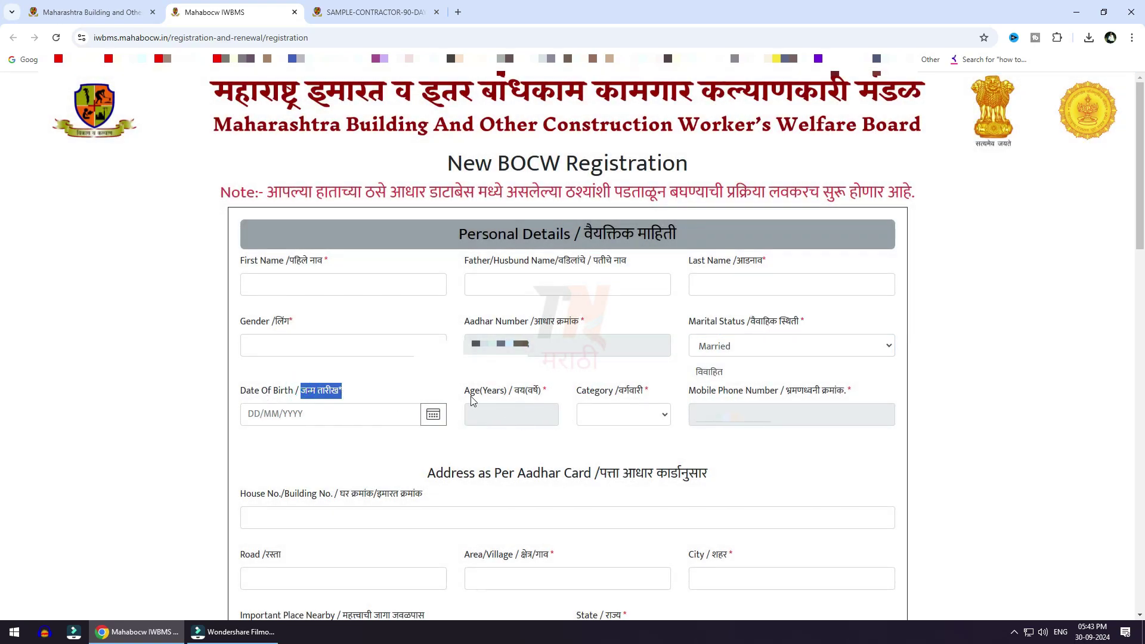
left_click_drag(470, 394, 643, 392)
left_click(656, 414)
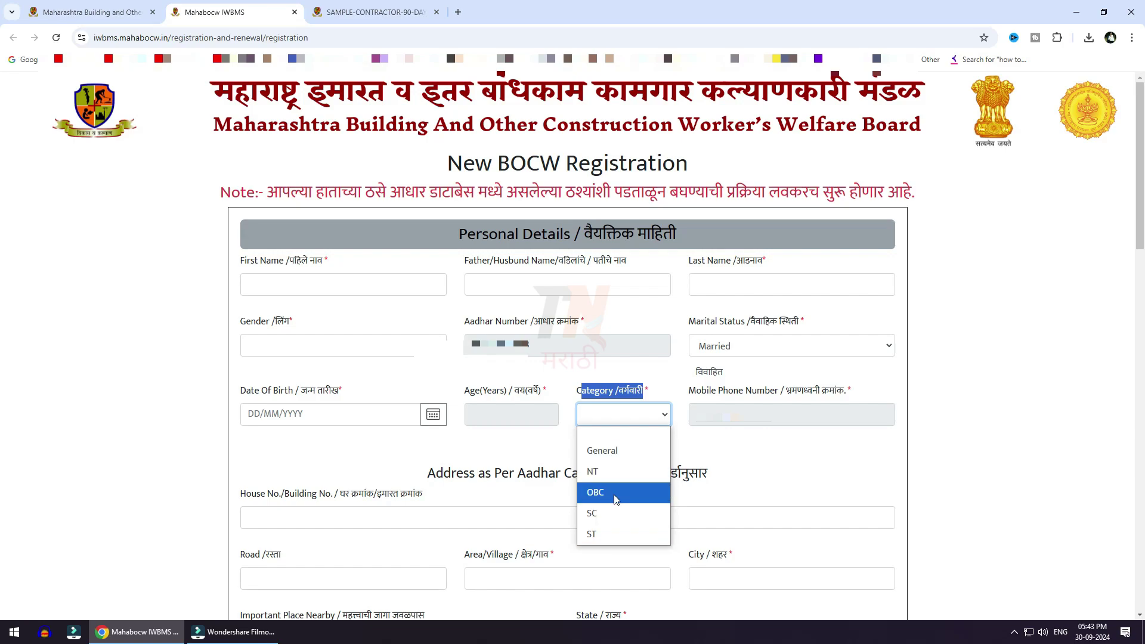
left_click(607, 450)
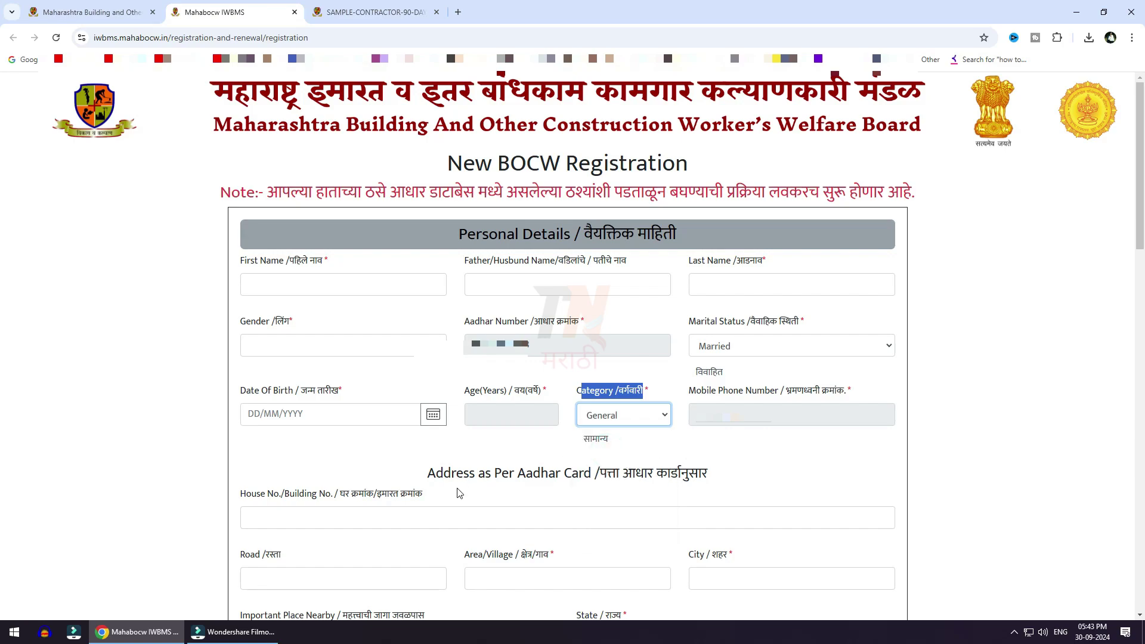
Scroll to the address section and review the Area/Village, City and State fields
scroll(464, 493, "down", 5)
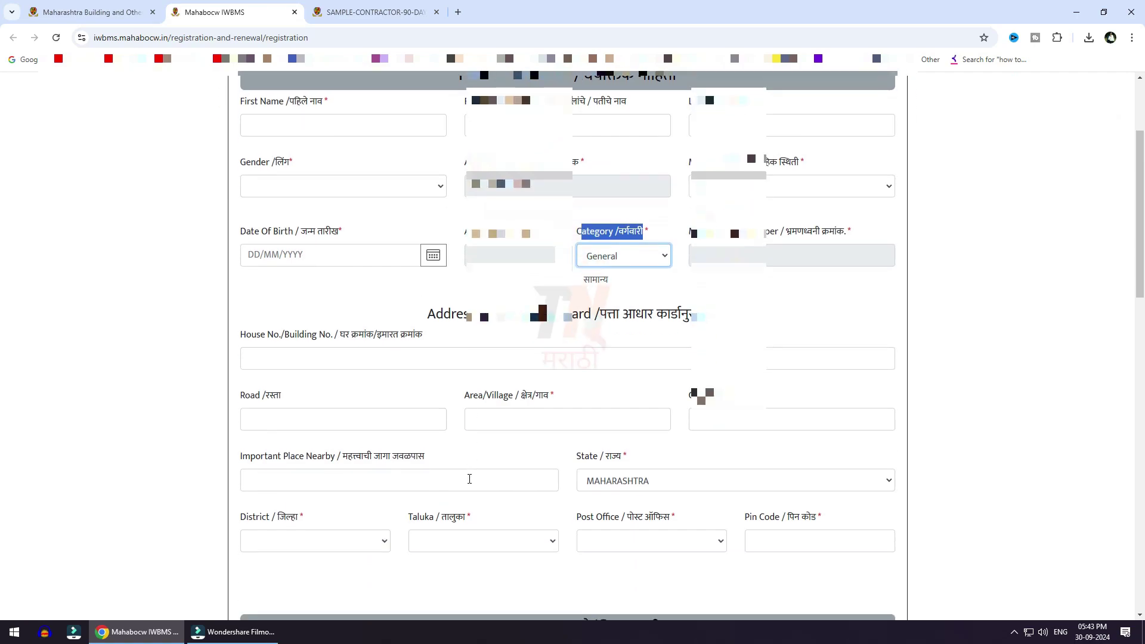
scroll(469, 477, "down", 1)
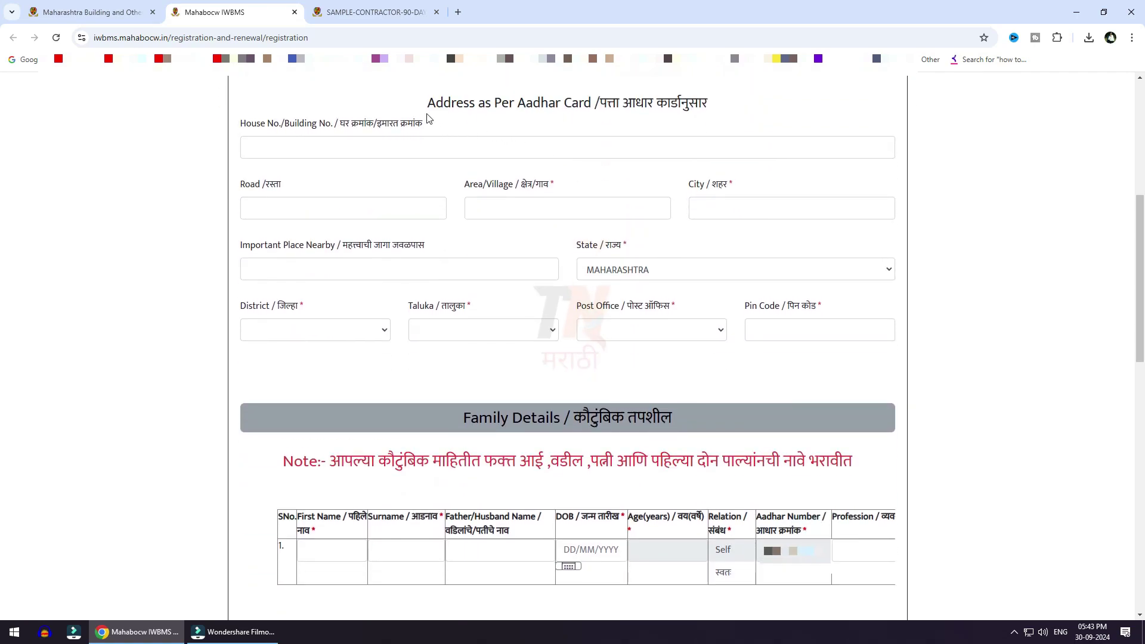
left_click_drag(428, 103, 706, 111)
left_click(669, 117)
double_click(540, 185)
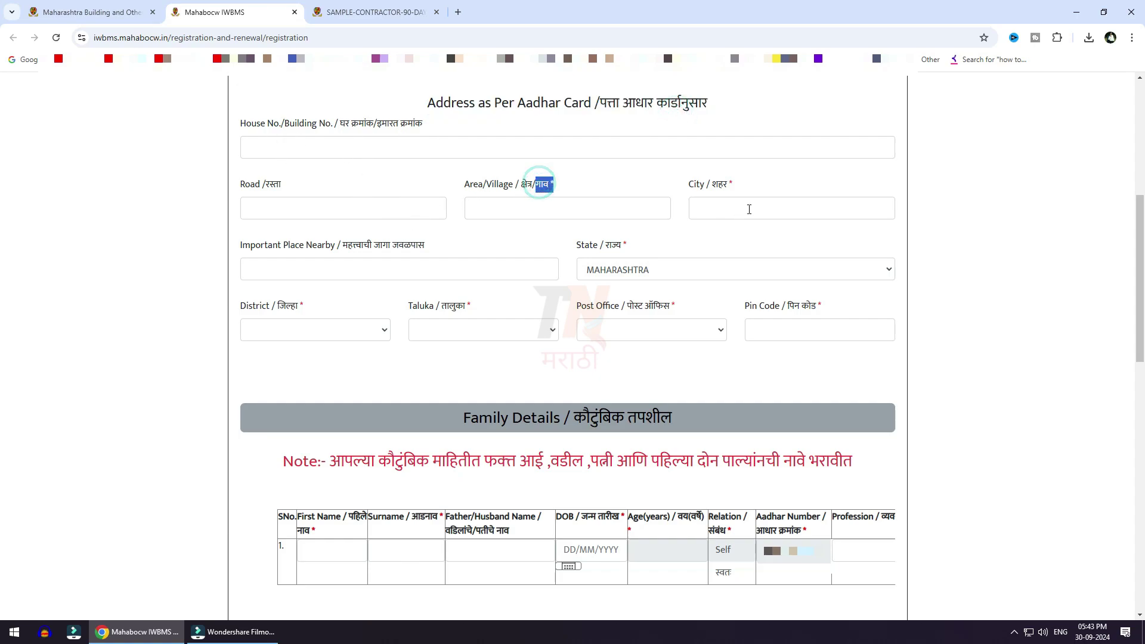
double_click(720, 184)
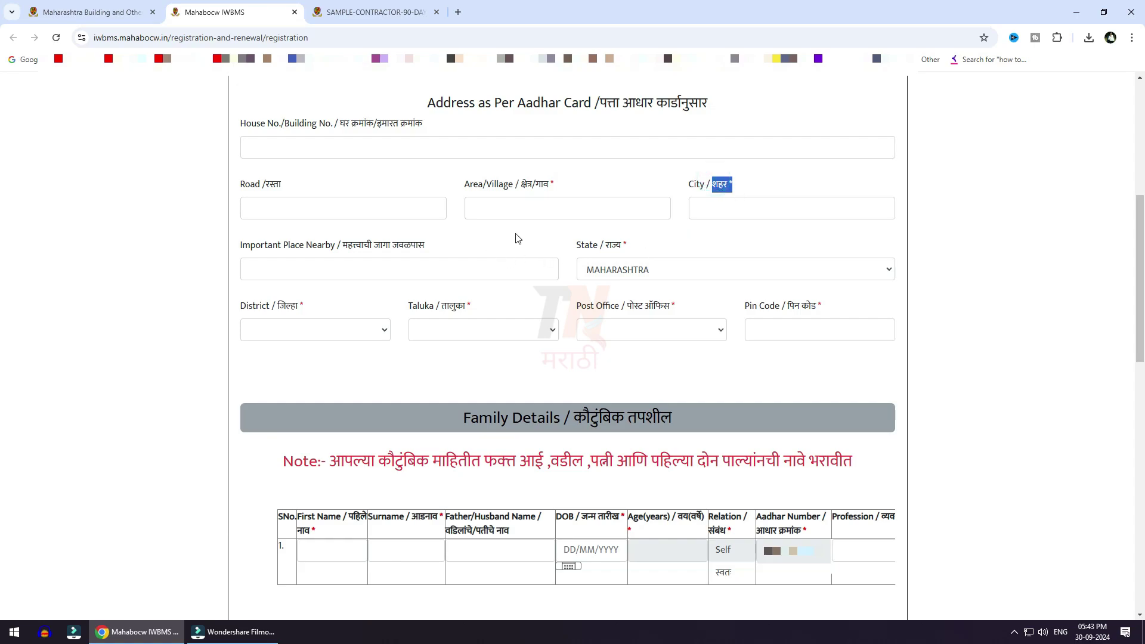
double_click(616, 245)
Check the District, Taluka, Post Office and Pin Code fields, then bring Family Details into view
left_click_drag(274, 307, 302, 309)
left_click_drag(442, 309, 473, 315)
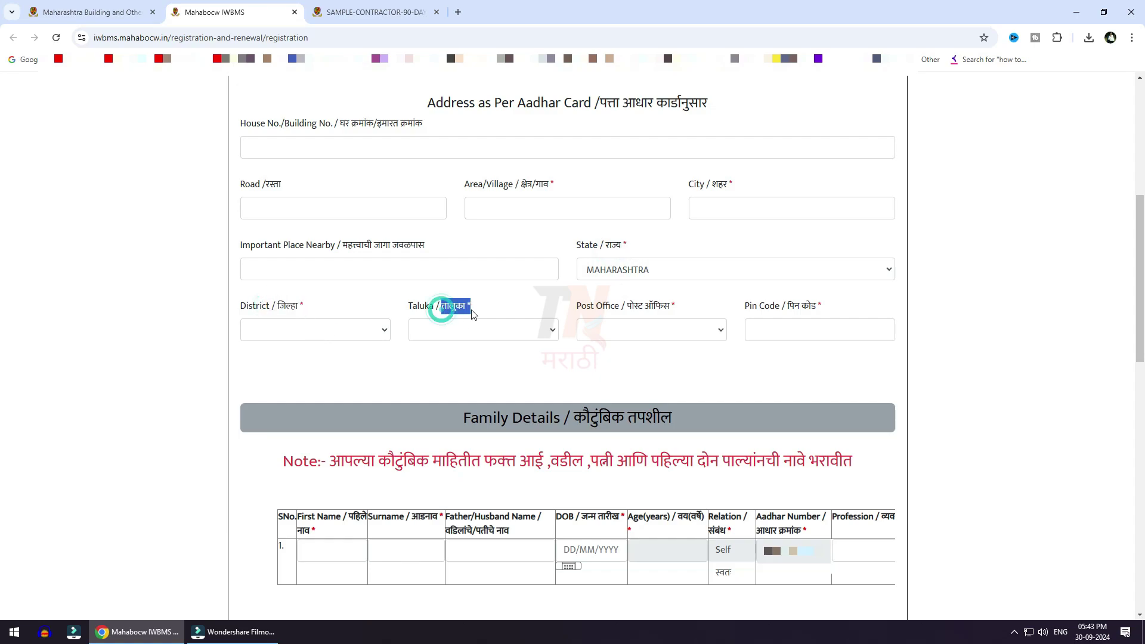
left_click_drag(627, 310, 670, 310)
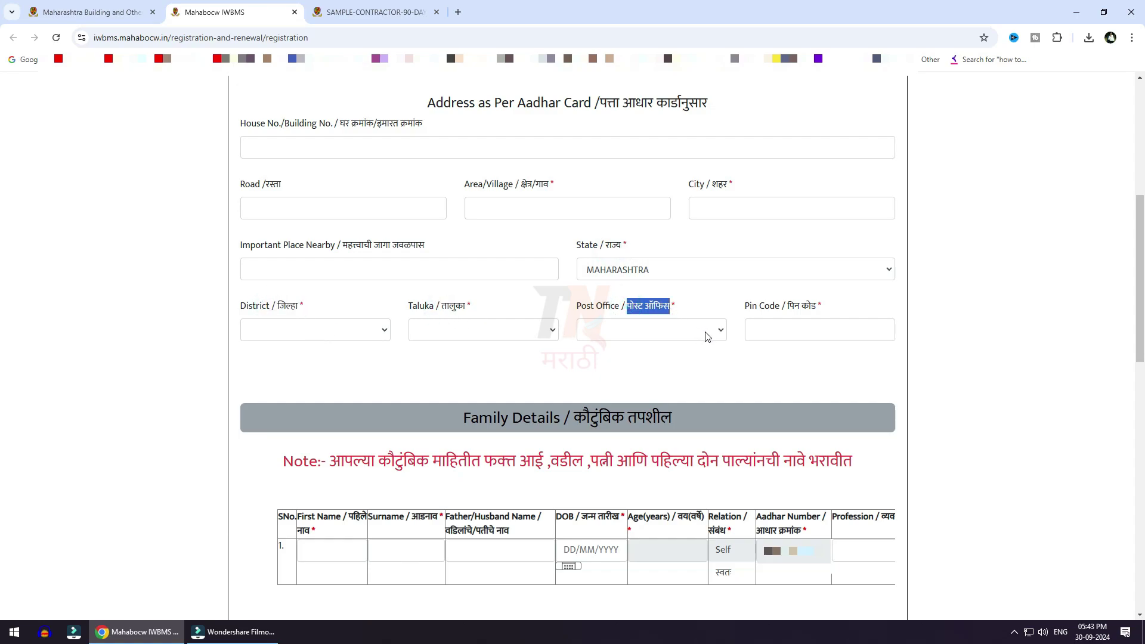
left_click(707, 335)
left_click_drag(775, 309, 821, 310)
left_click(746, 310)
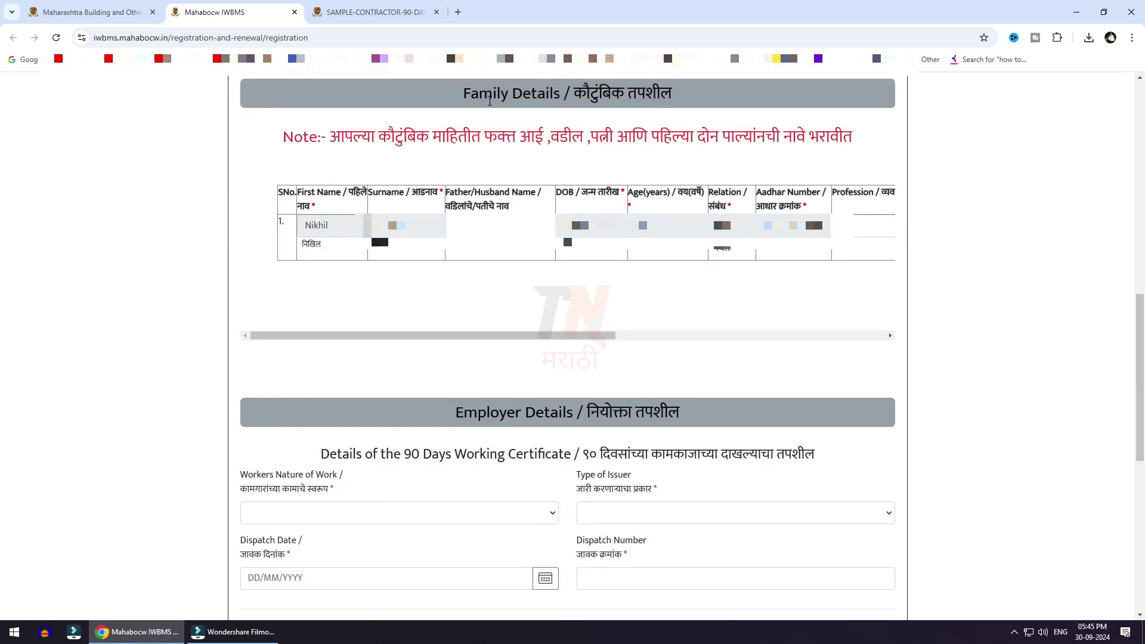
left_click_drag(462, 95, 672, 95)
Review the worker's own family-table row: first name, surname, Aadhaar and the Education column
left_click(695, 113)
double_click(303, 231)
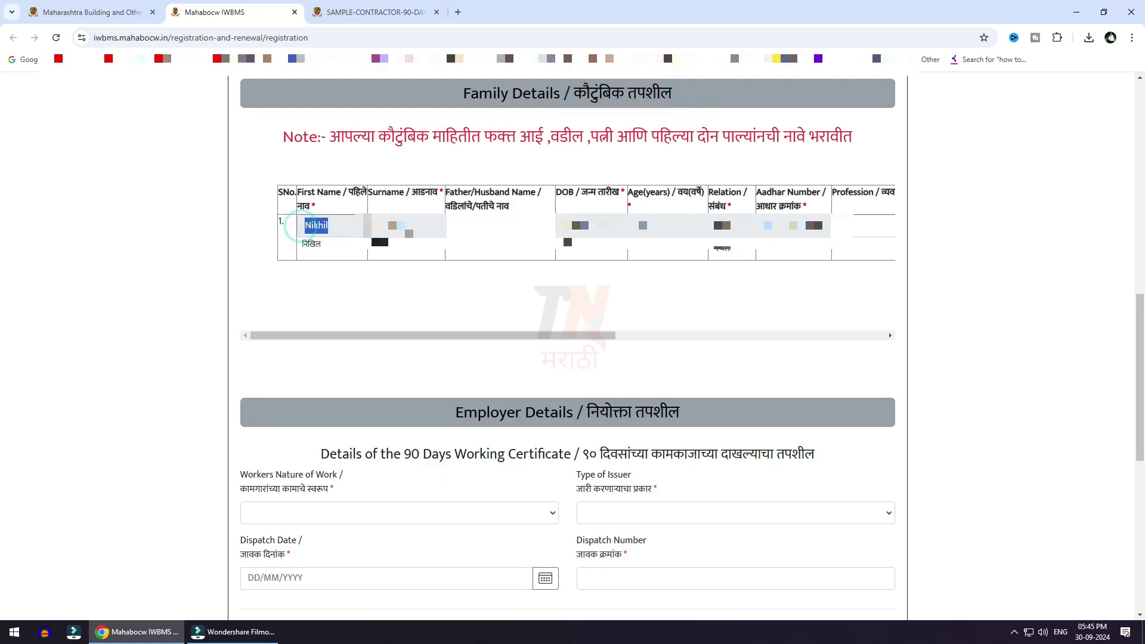
left_click(391, 225)
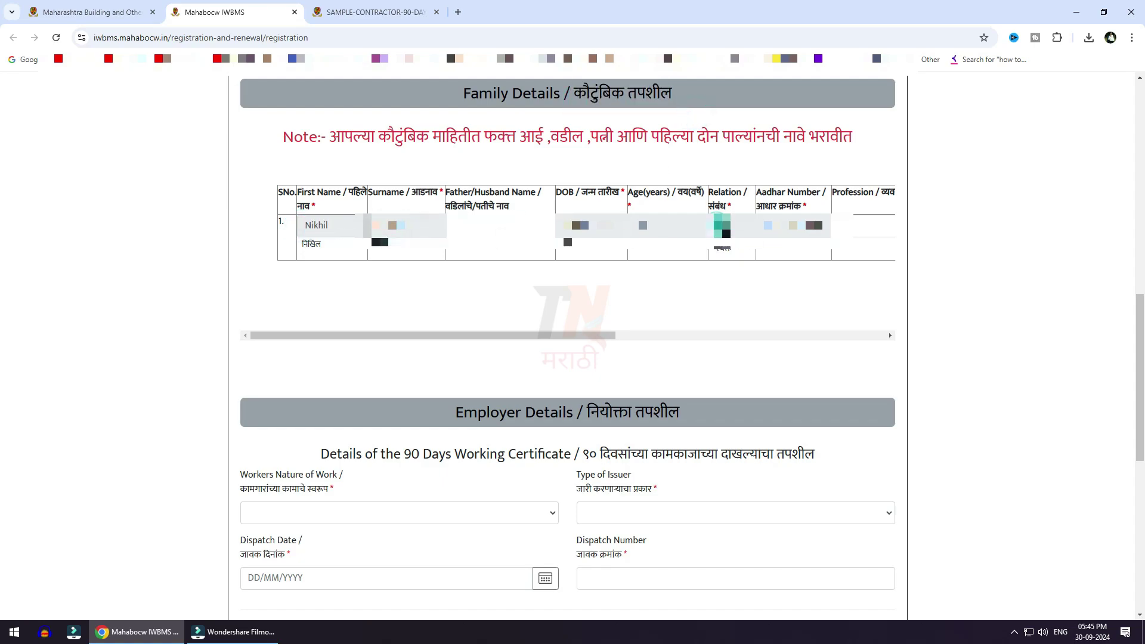
double_click(766, 224)
left_click_drag(614, 335, 851, 335)
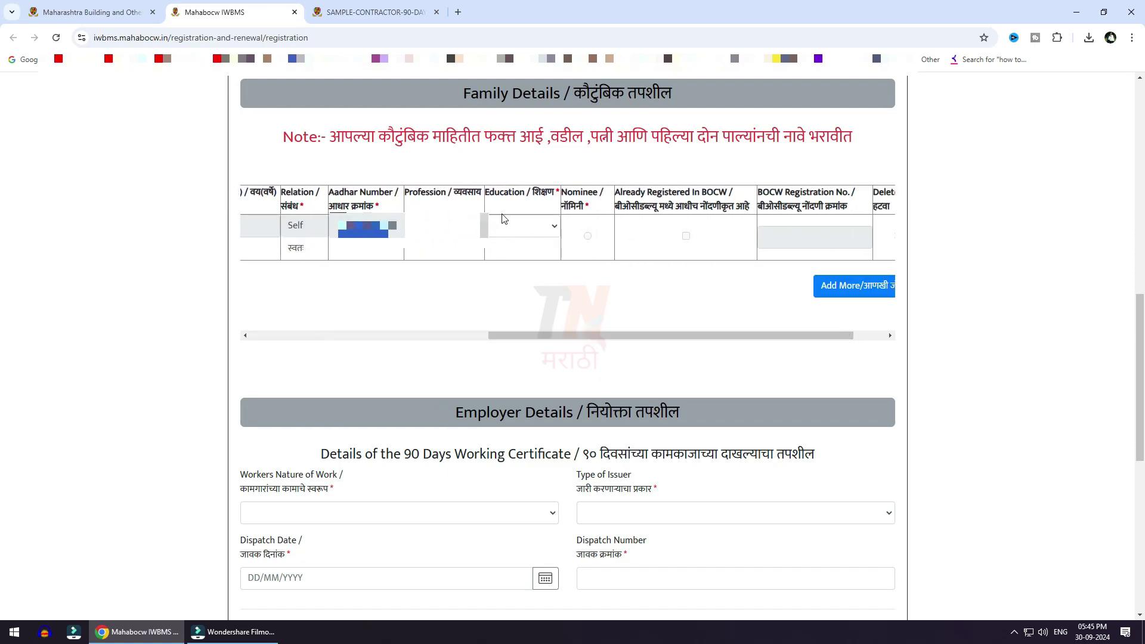
left_click_drag(488, 192, 553, 195)
left_click(543, 199)
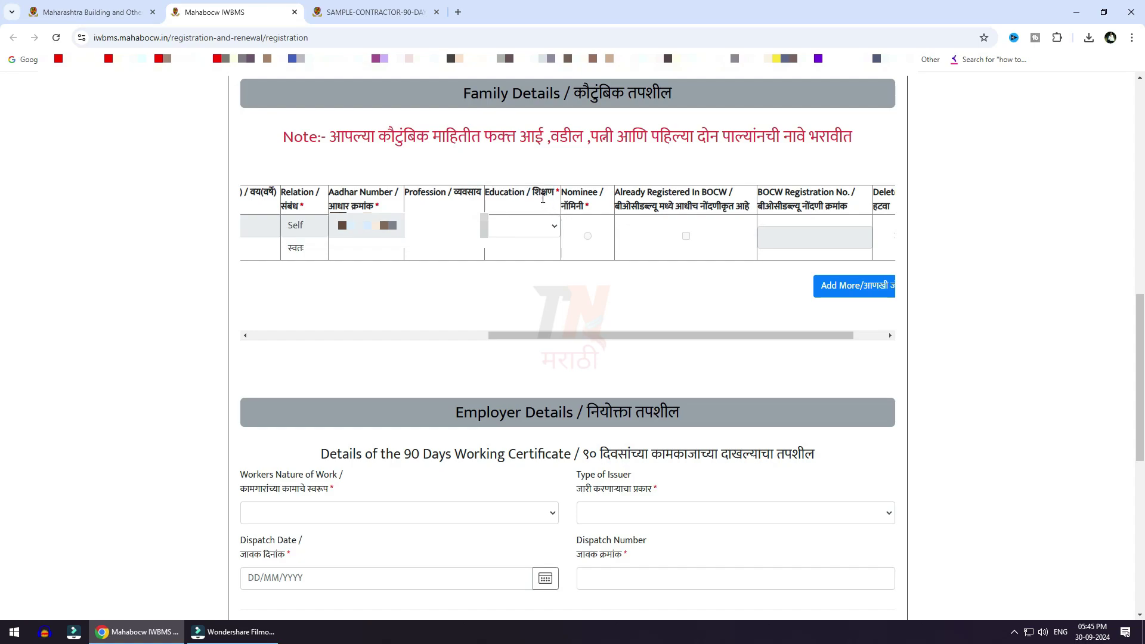
Set the Self row's education to 10th/SSC and add a second family-member row
left_click(542, 199)
left_click(553, 190)
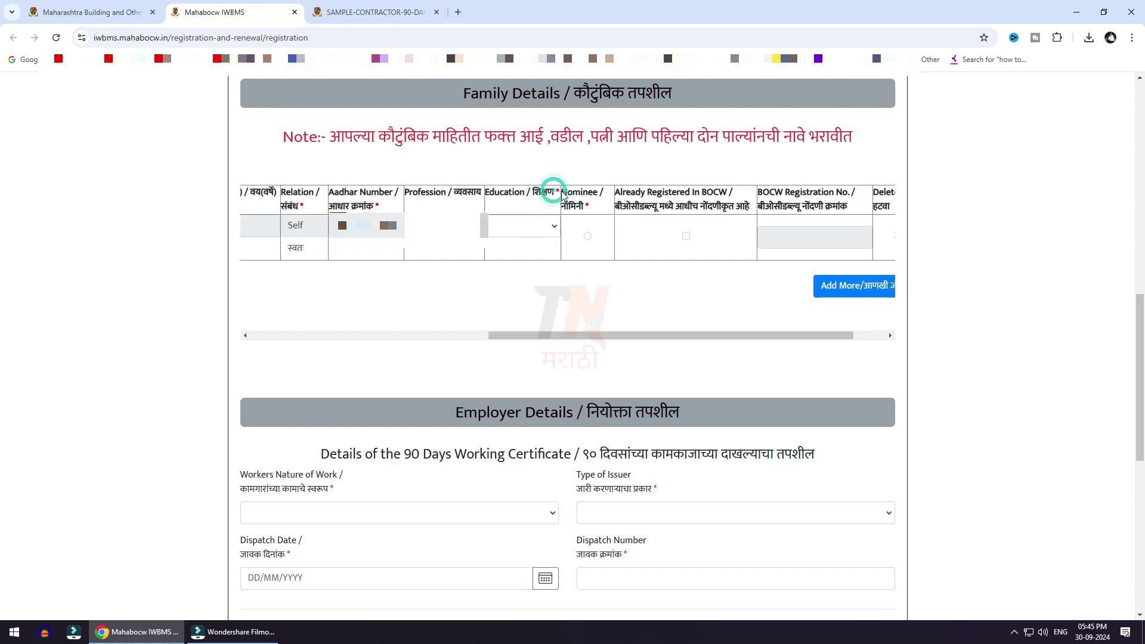
left_click(554, 231)
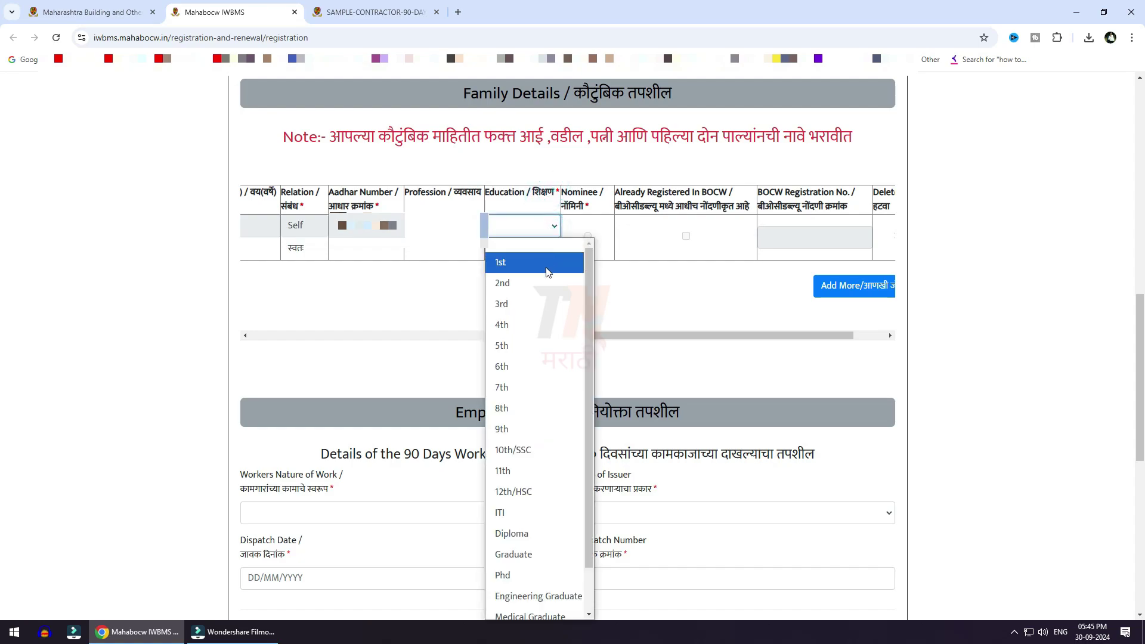
left_click(527, 461)
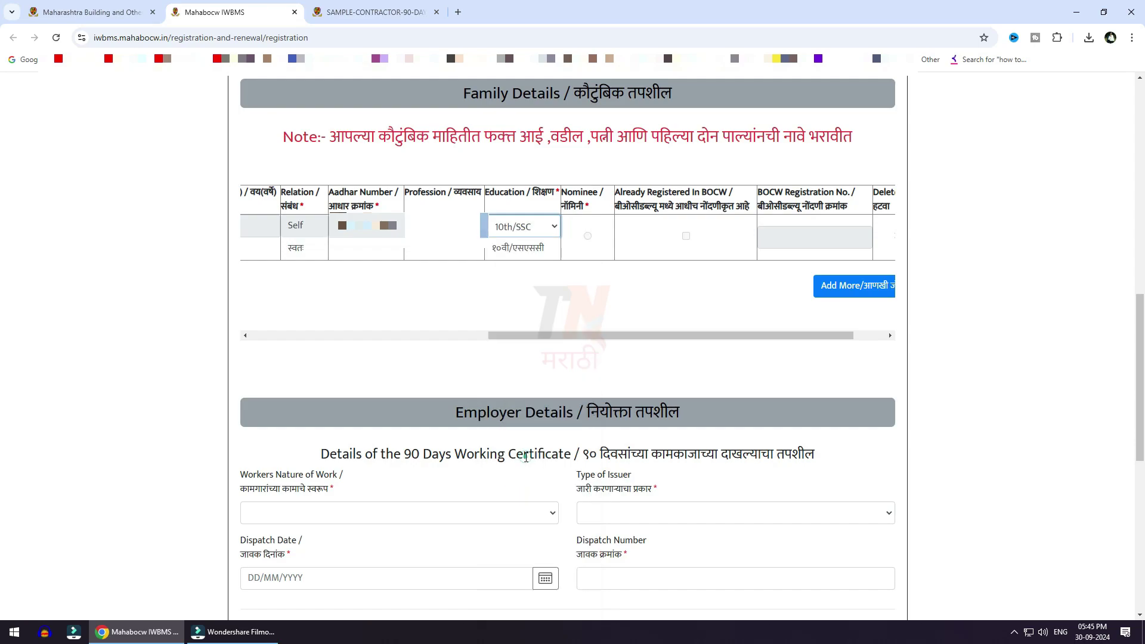
left_click(598, 271)
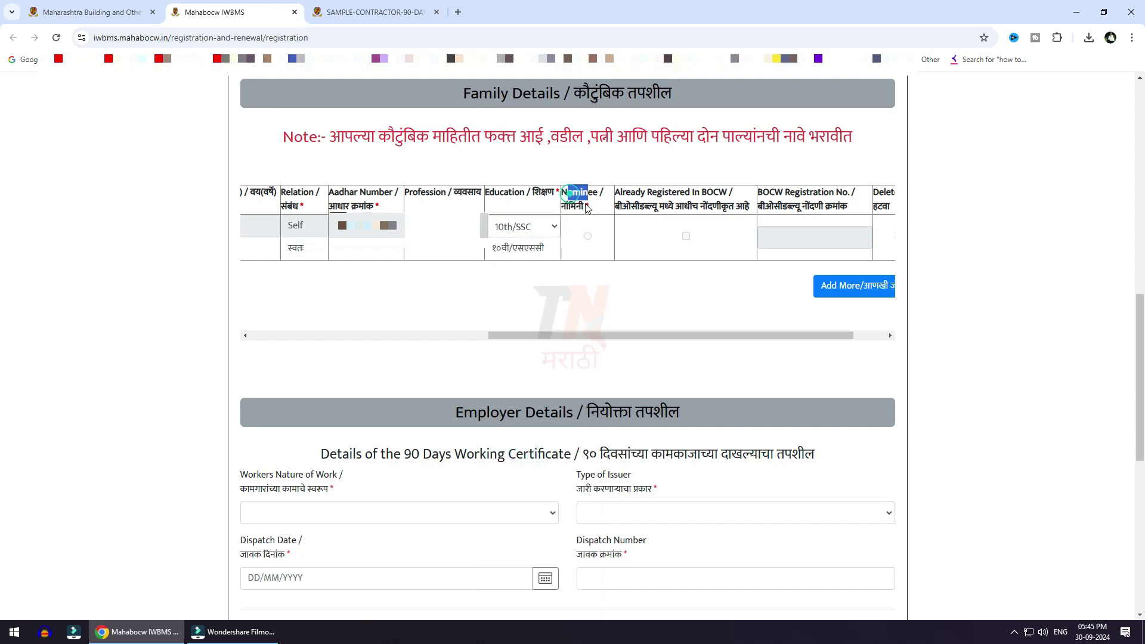
left_click_drag(767, 336, 835, 335)
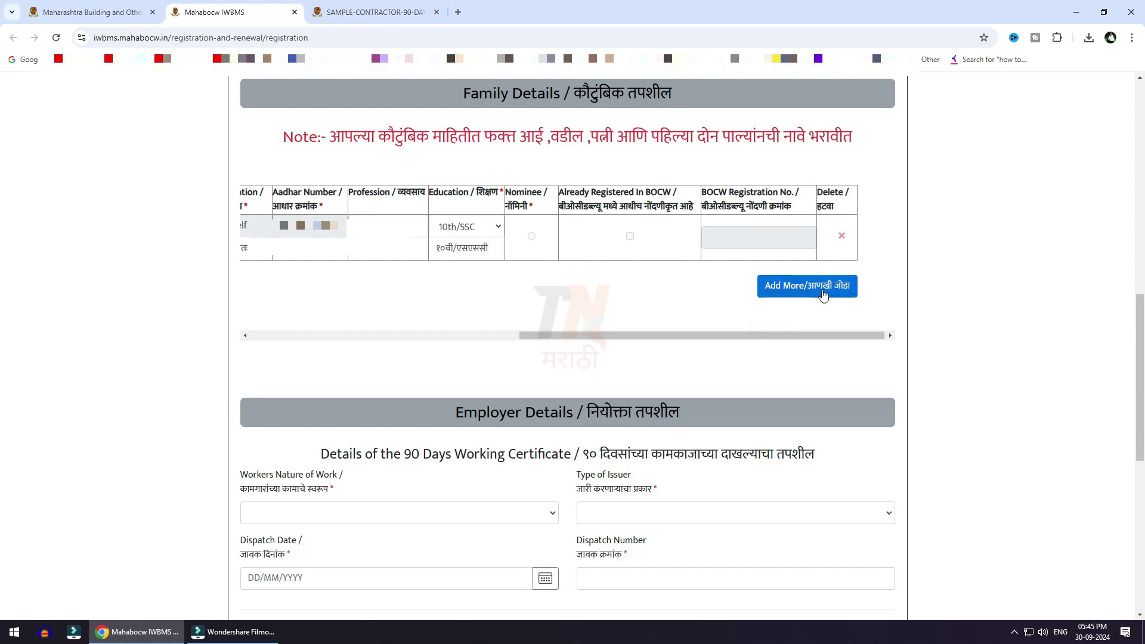
left_click(797, 292)
Return the family table to First Name, focus the new row's first name, then scroll to Employer Details
left_click_drag(713, 383, 399, 382)
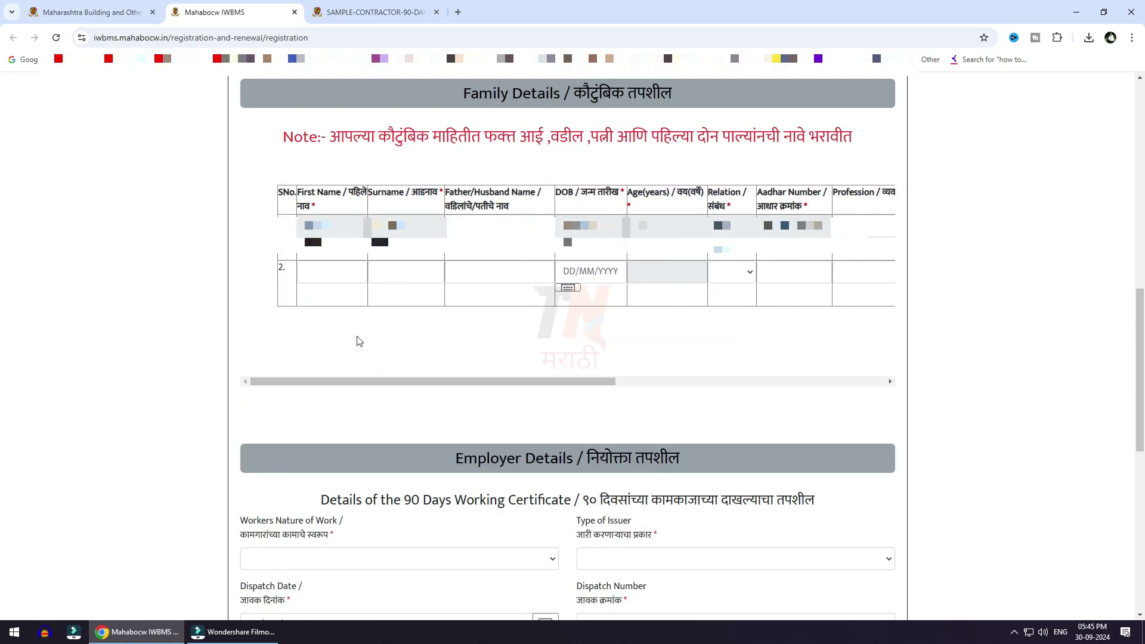
left_click(323, 272)
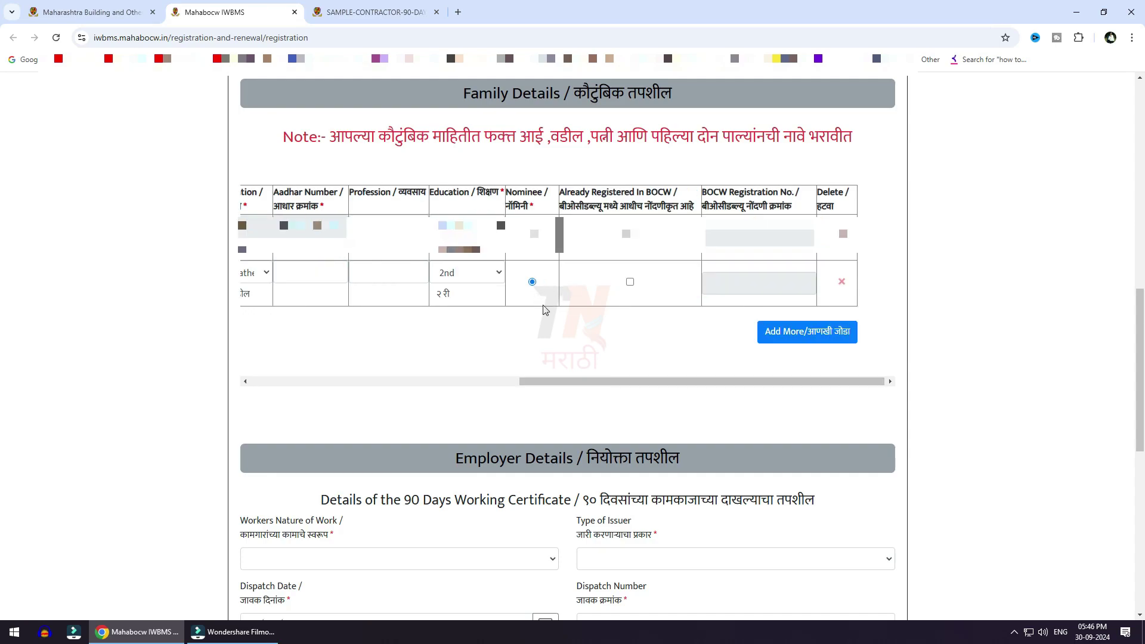
scroll(542, 309, "down", 5)
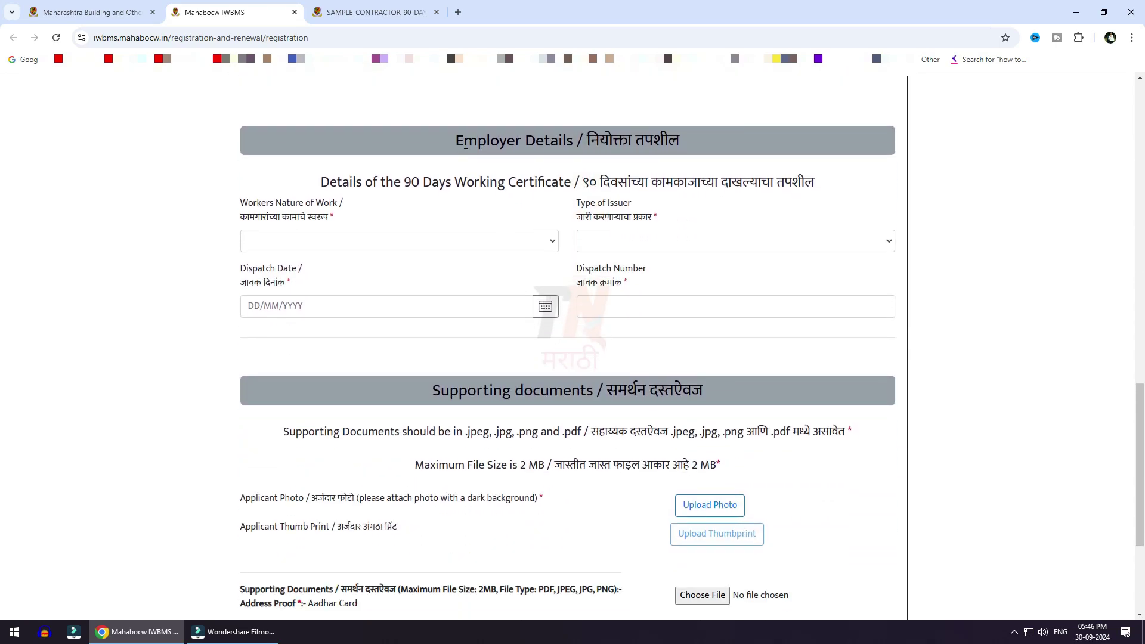
left_click_drag(466, 144, 647, 156)
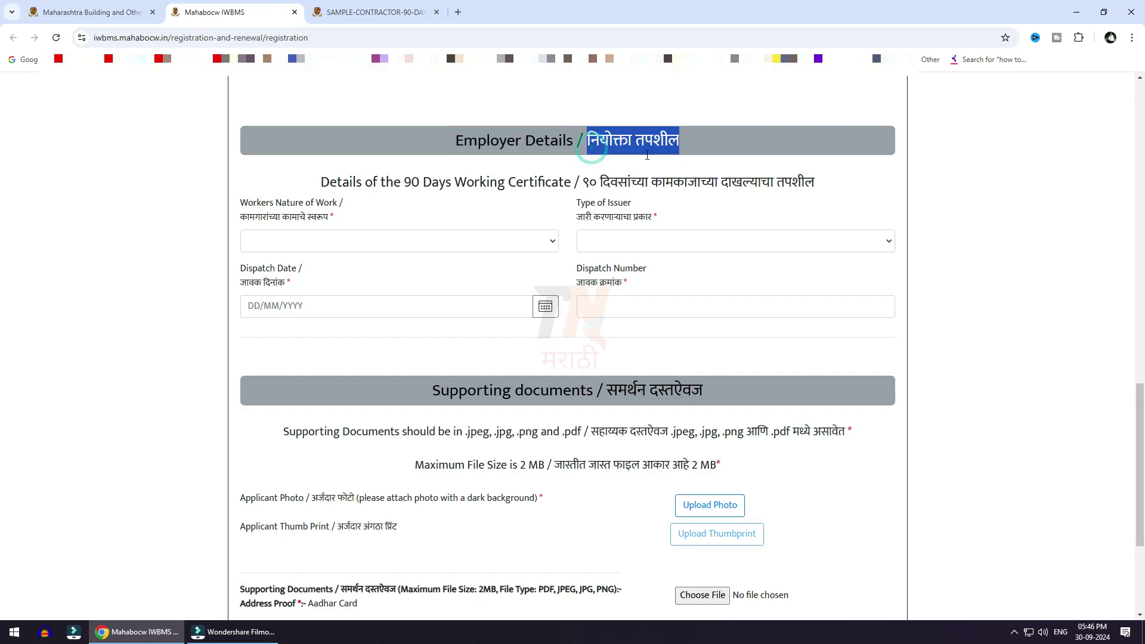
Browse the nature-of-work options and select Centring worker under the 90-day certificate section
left_click(538, 174)
left_click_drag(586, 183, 816, 189)
left_click(771, 185)
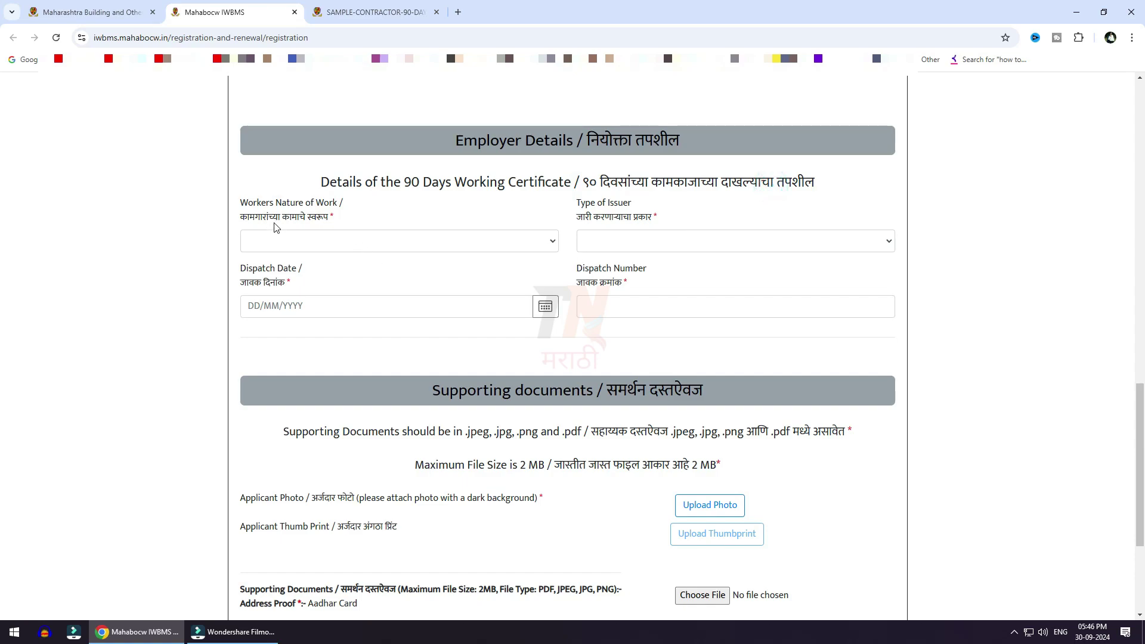
left_click_drag(244, 225, 415, 249)
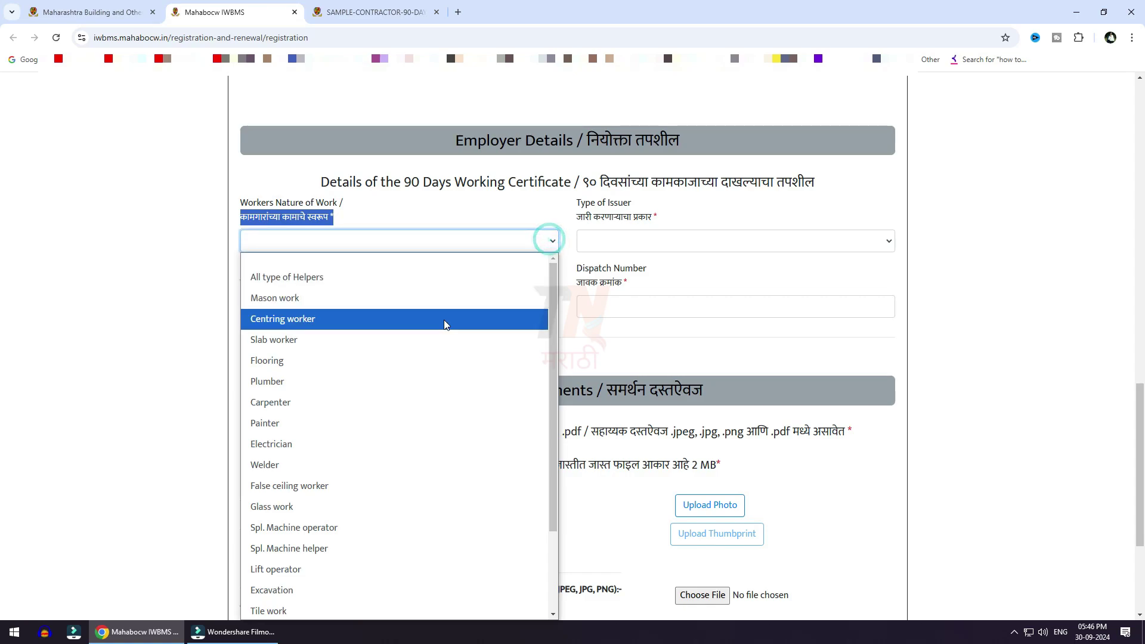
scroll(388, 367, "down", 1)
scroll(377, 377, "down", 3)
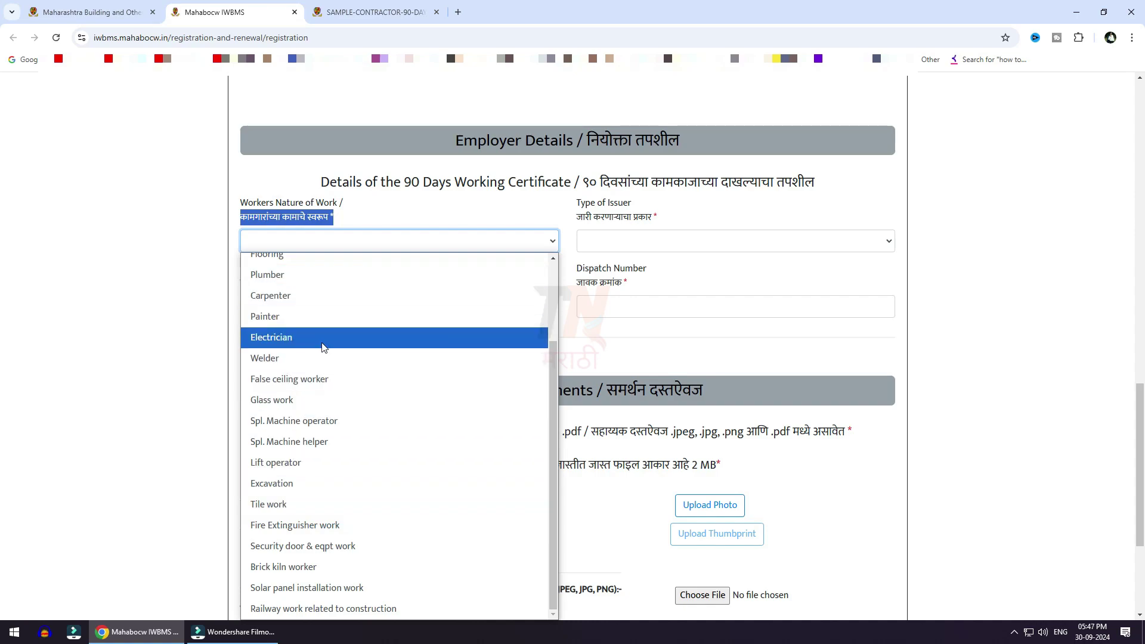
scroll(307, 352, "up", 2)
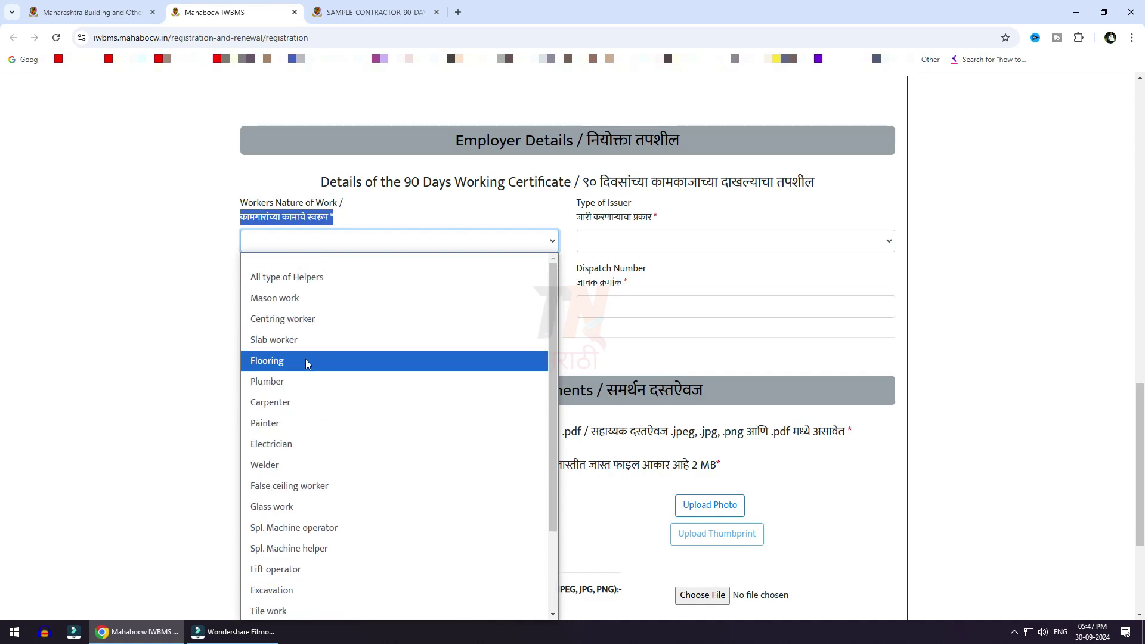
left_click(317, 319)
left_click(357, 280)
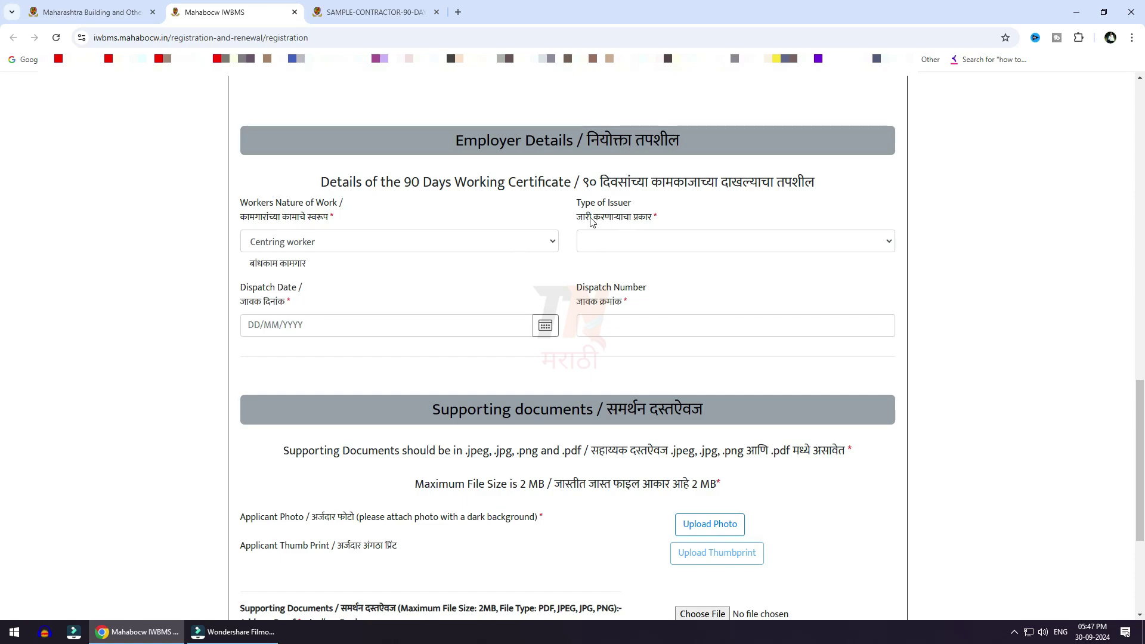
Choose Contractor/Developer as Type of Issuer, revealing the Registration No. Of Issuer field
left_click_drag(578, 217, 652, 222)
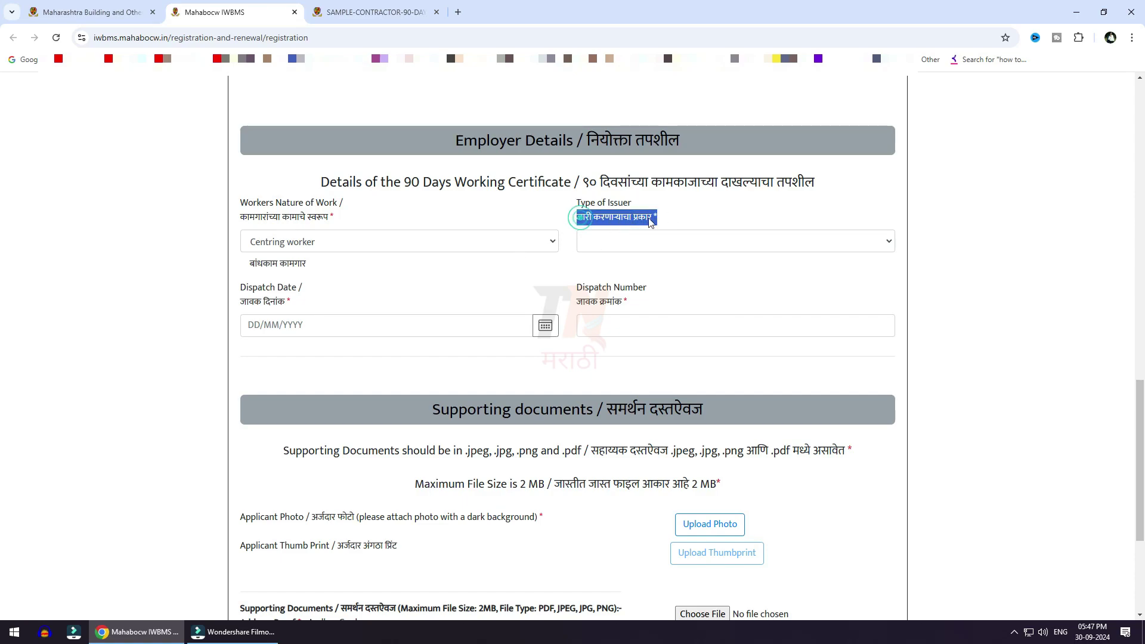
left_click(645, 242)
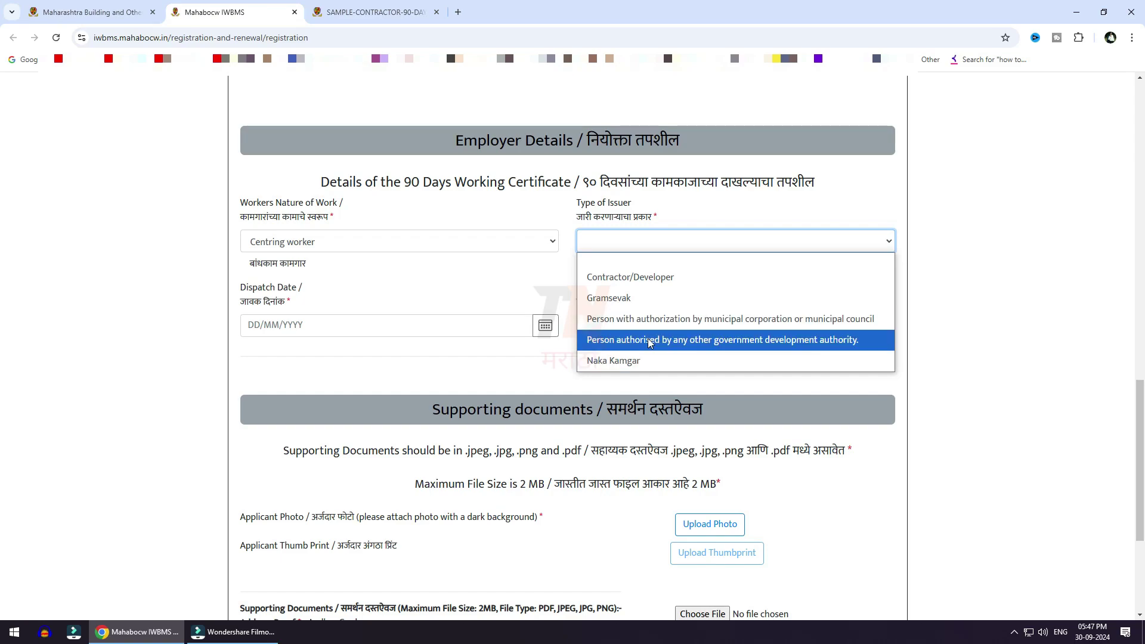
left_click(624, 279)
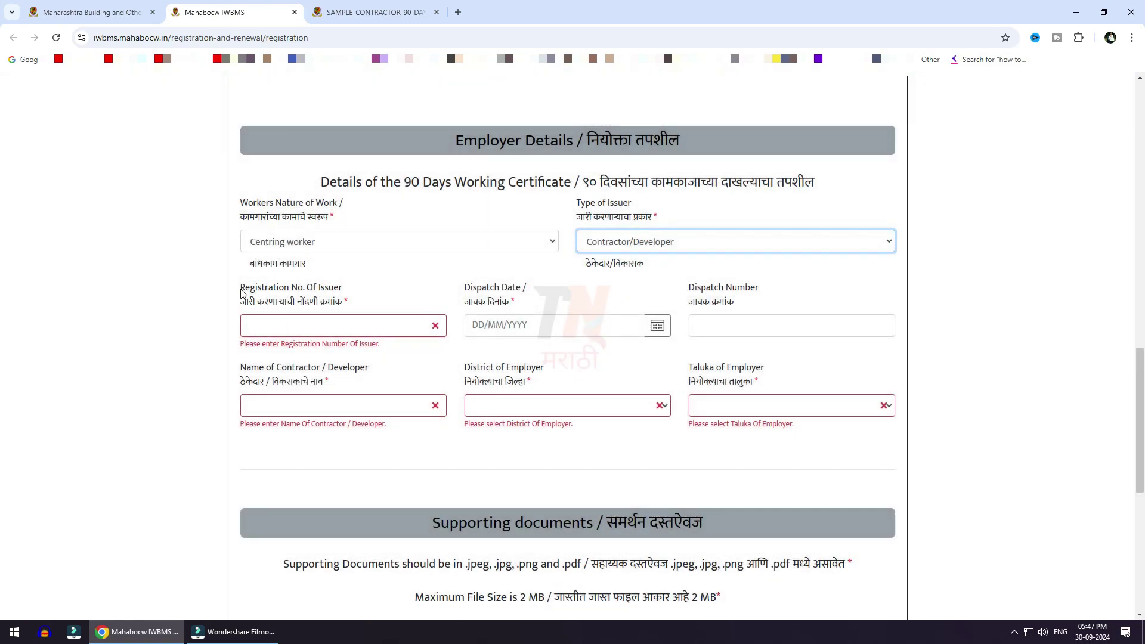
left_click_drag(241, 291, 344, 307)
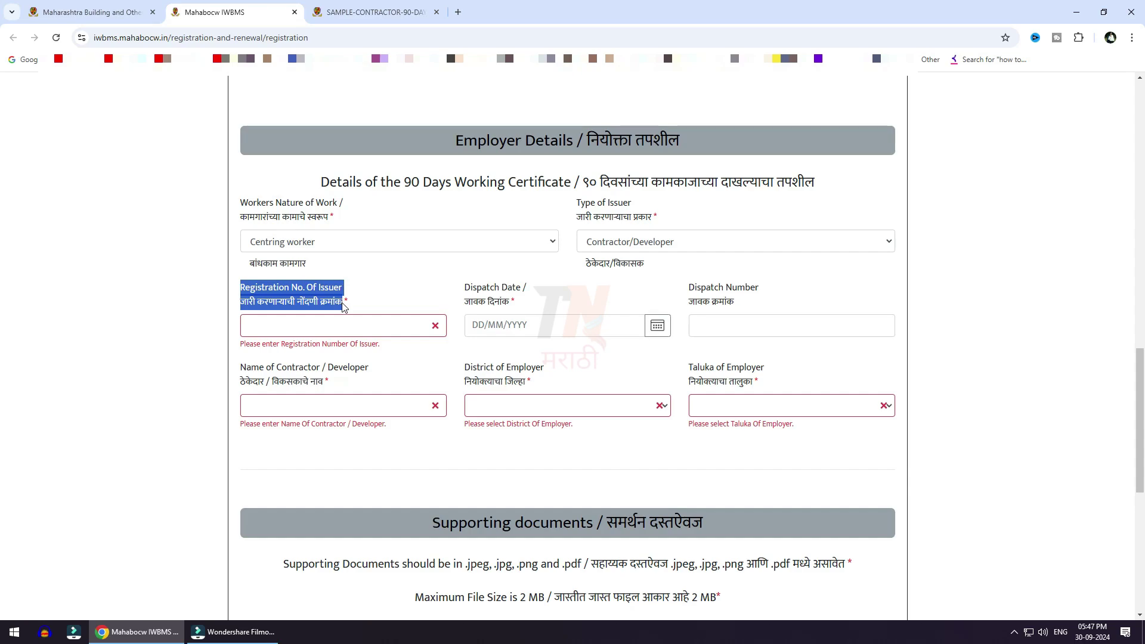
left_click(355, 304)
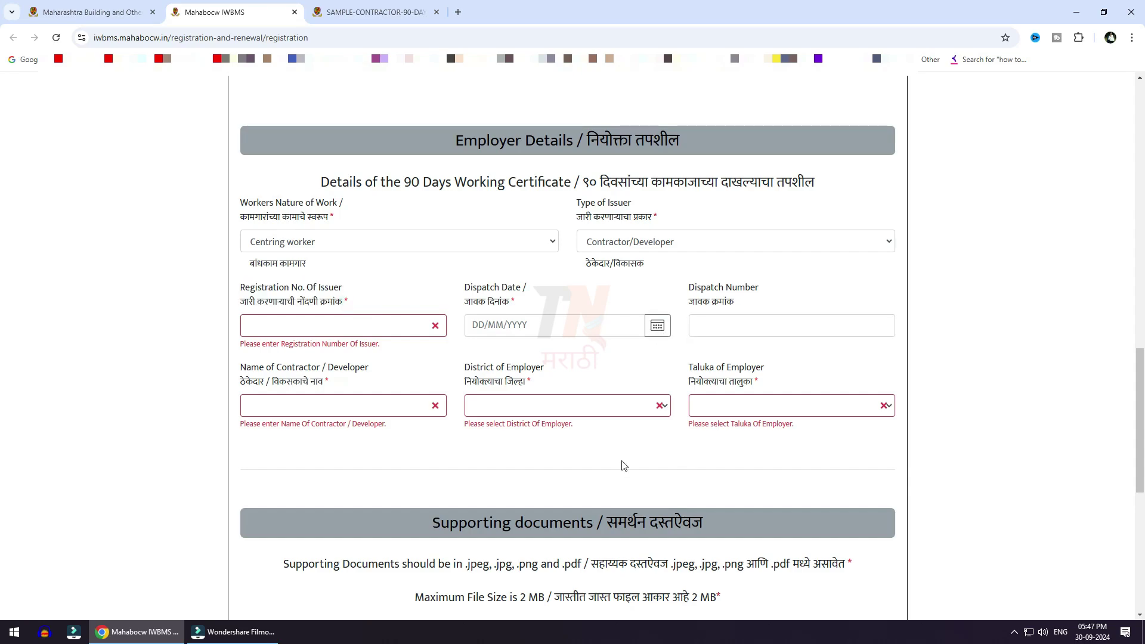
left_click(353, 15)
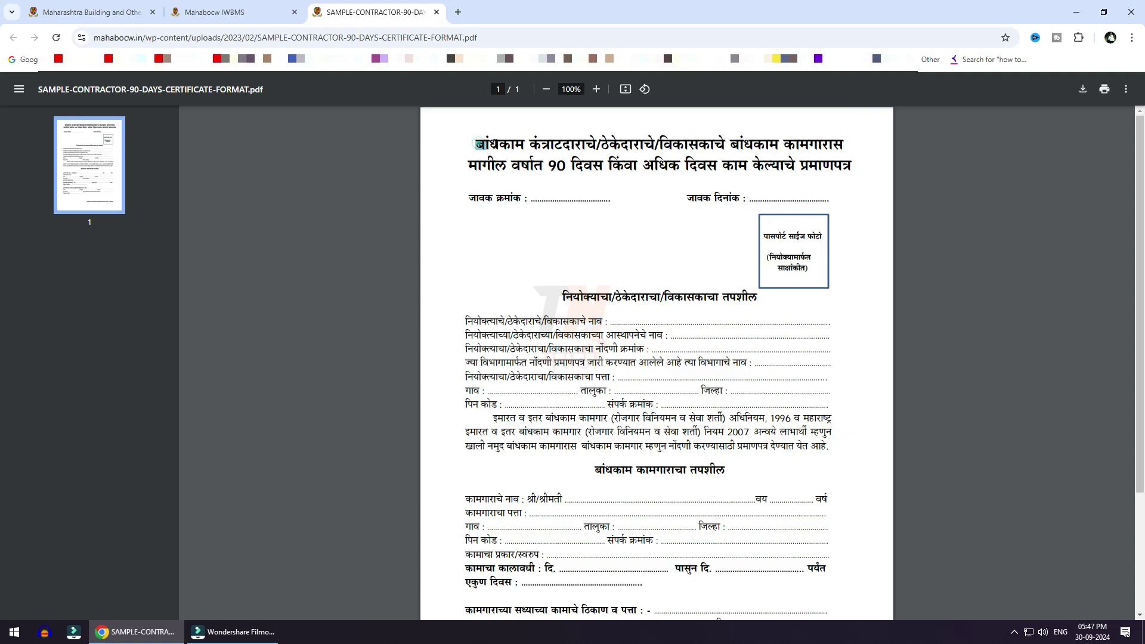
left_click_drag(477, 143, 832, 149)
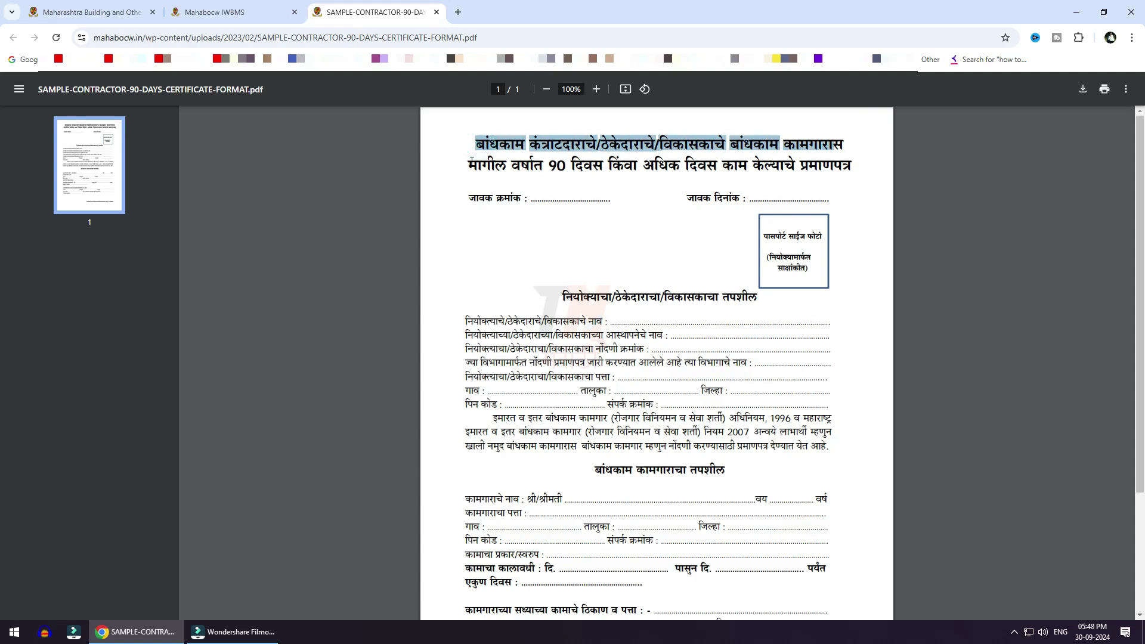
left_click_drag(472, 161, 749, 175)
left_click(750, 175)
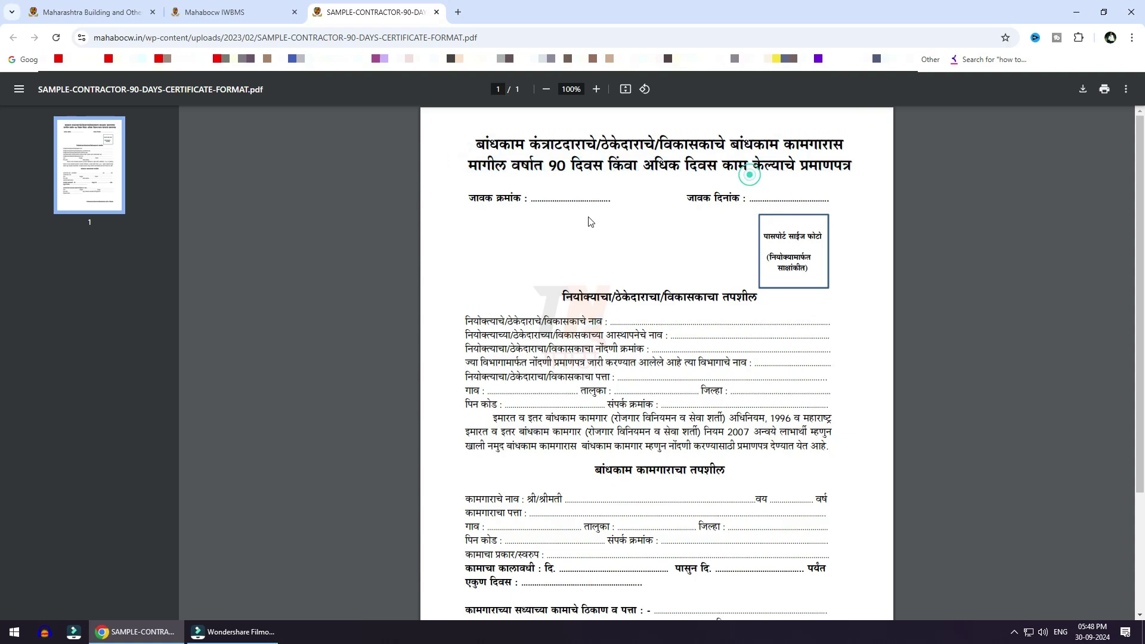
left_click_drag(530, 201, 610, 200)
left_click_drag(463, 198, 564, 205)
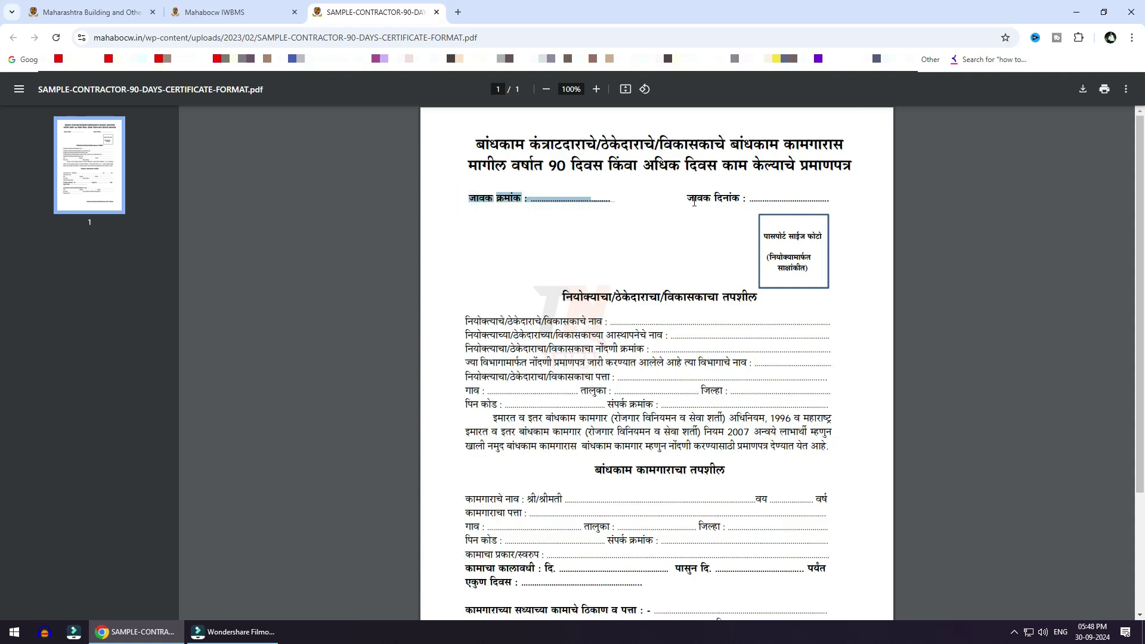
left_click_drag(686, 200, 811, 270)
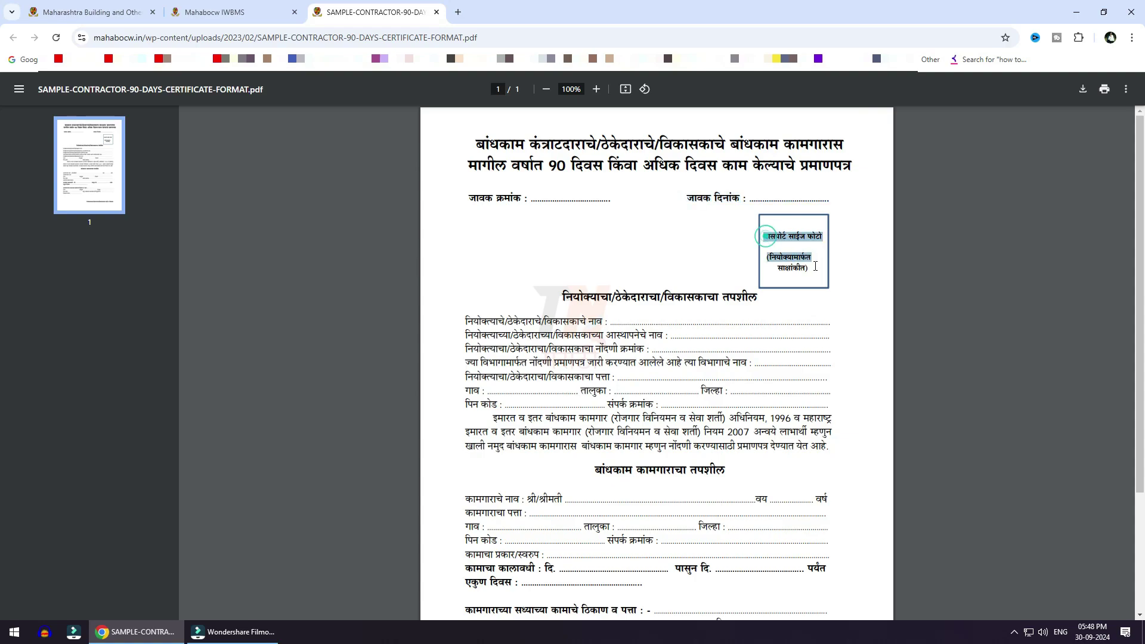
left_click(802, 277)
scroll(725, 329, "down", 3)
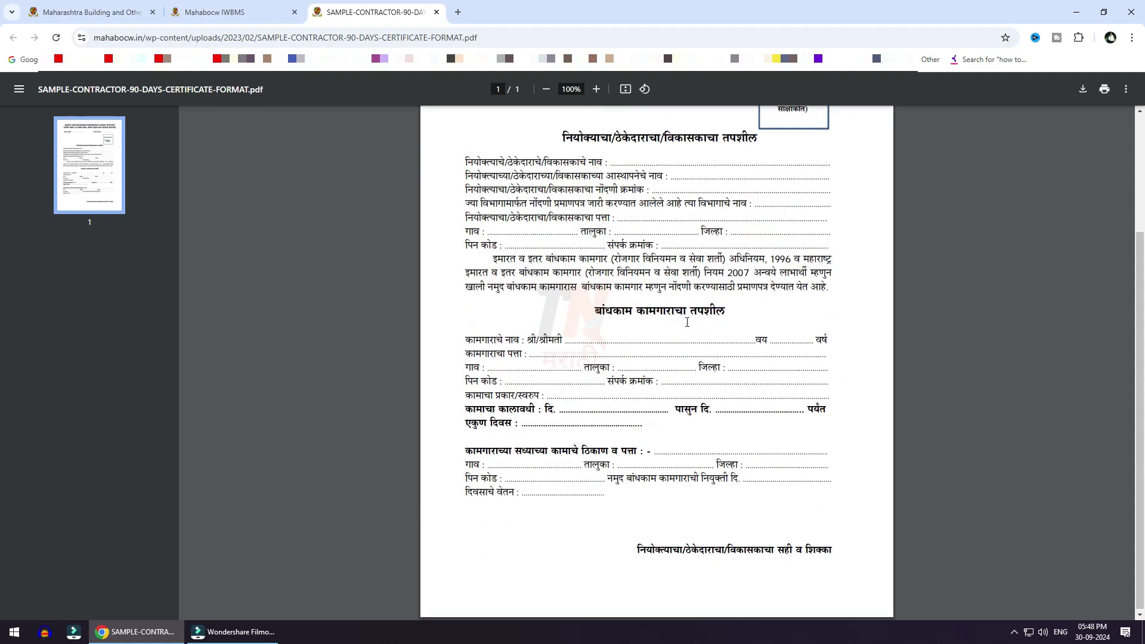
left_click_drag(568, 140, 760, 143)
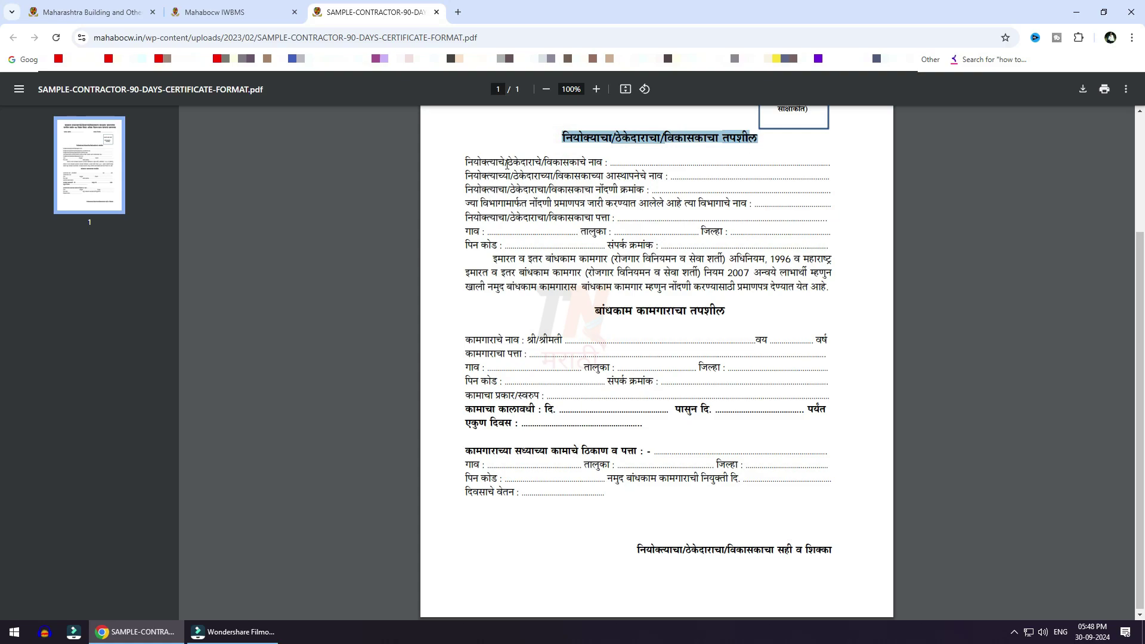
left_click(549, 163)
left_click_drag(623, 163, 737, 163)
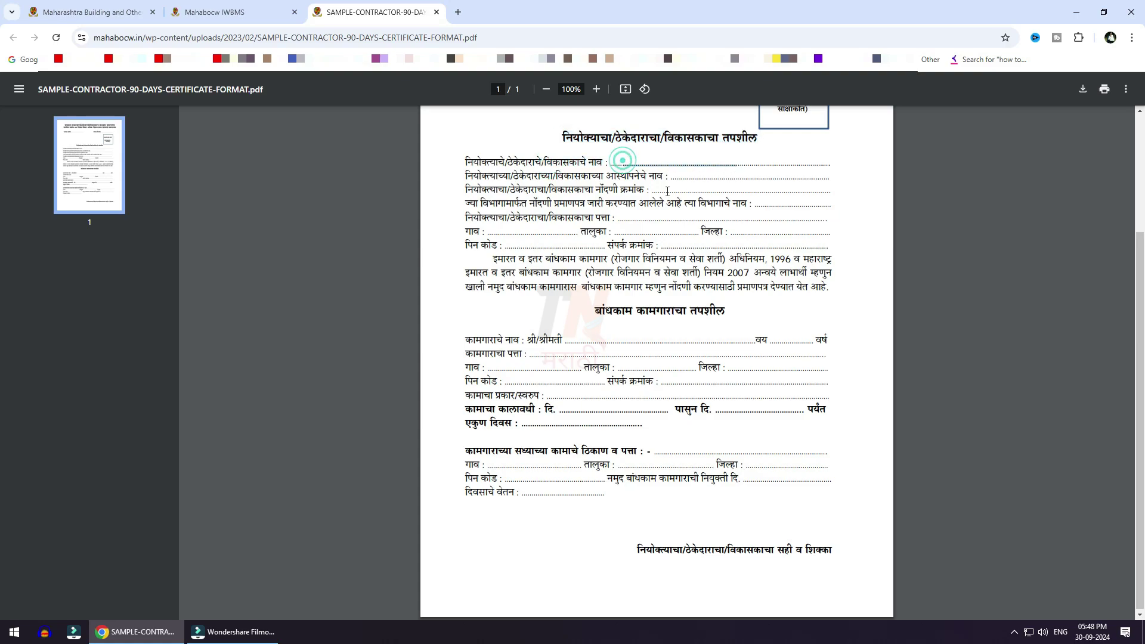
left_click_drag(512, 177, 674, 177)
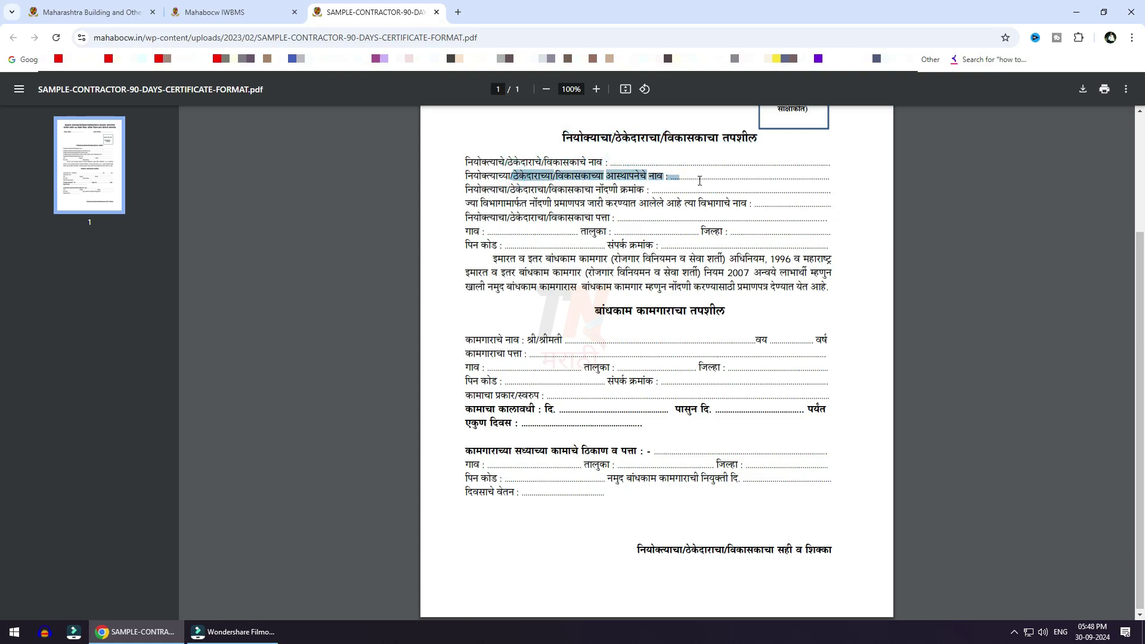
left_click(700, 181)
left_click(680, 184)
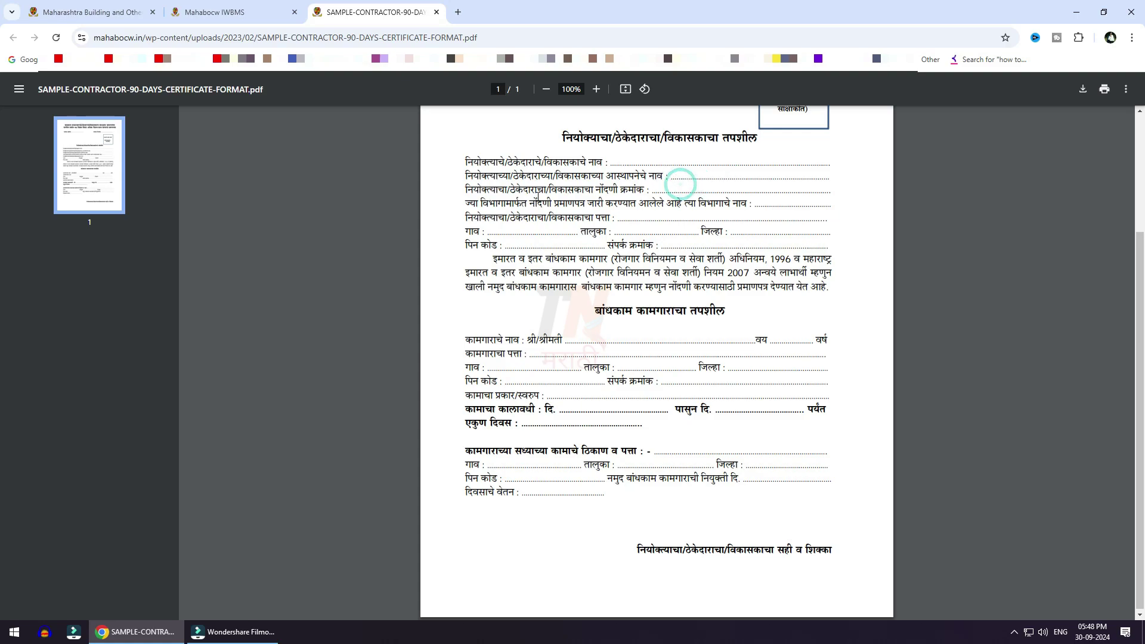
left_click(596, 189)
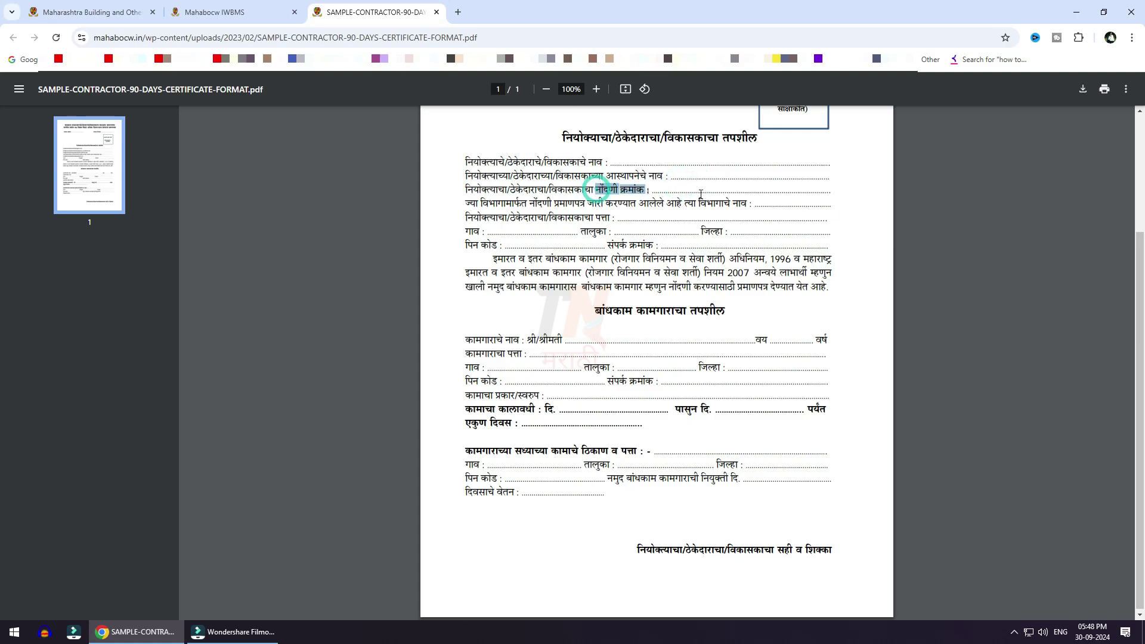
left_click(670, 189)
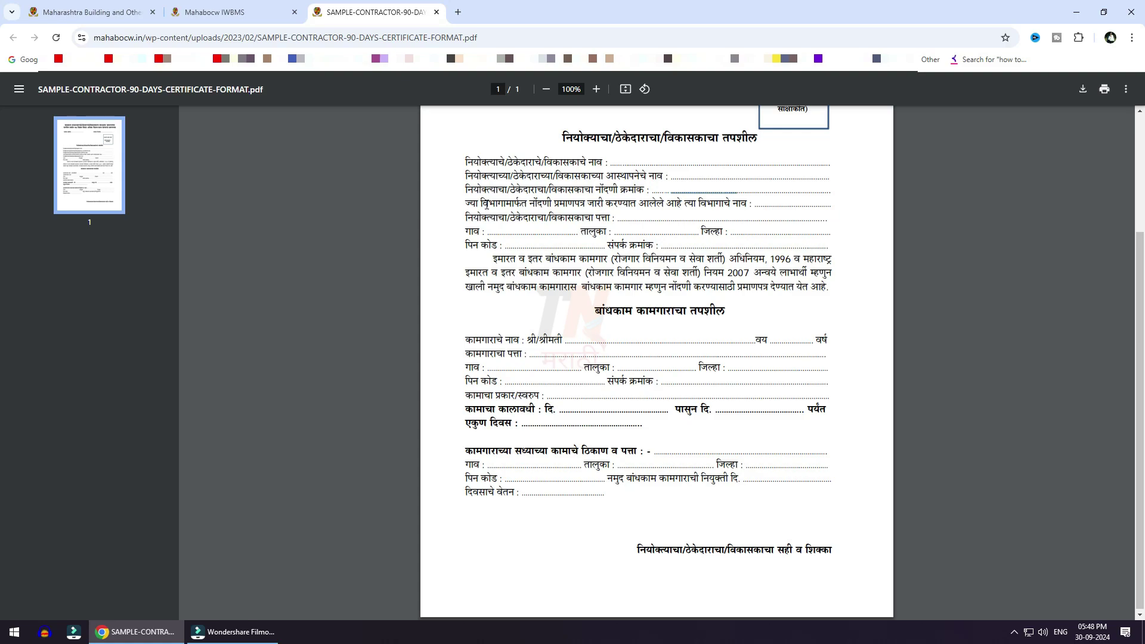
left_click_drag(466, 204, 767, 205)
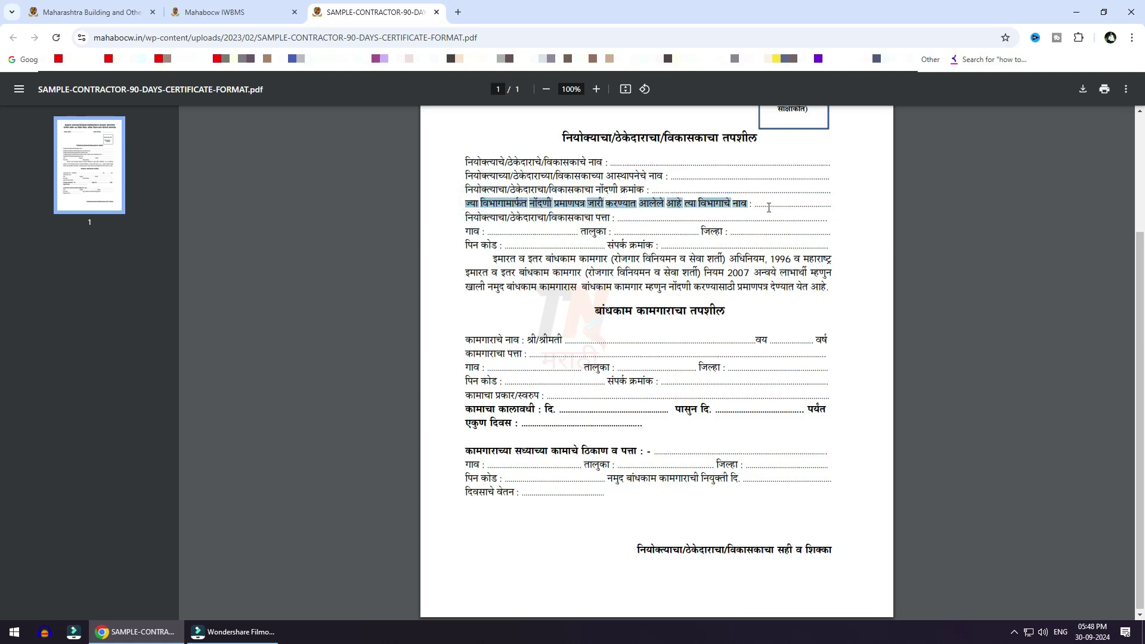
left_click(775, 207)
left_click(617, 219)
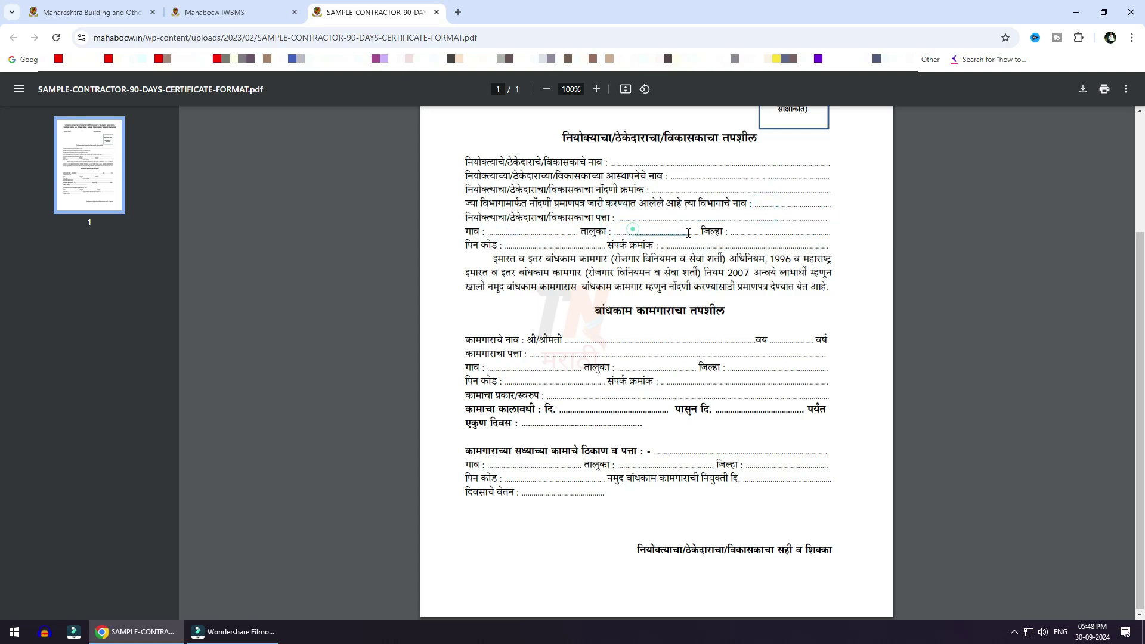
left_click_drag(542, 243, 693, 246)
scroll(576, 293, "down", 1)
left_click_drag(596, 309, 727, 310)
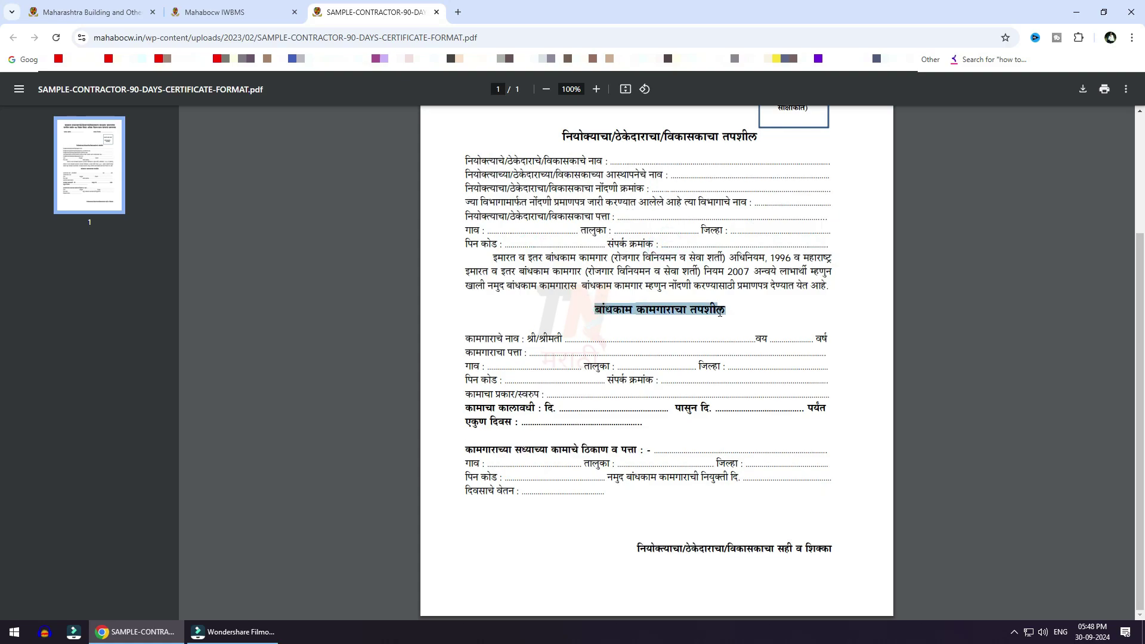
Go over the certificate's worker details: name, age, address, taluka, district, PIN, contact and type of work
left_click(729, 311)
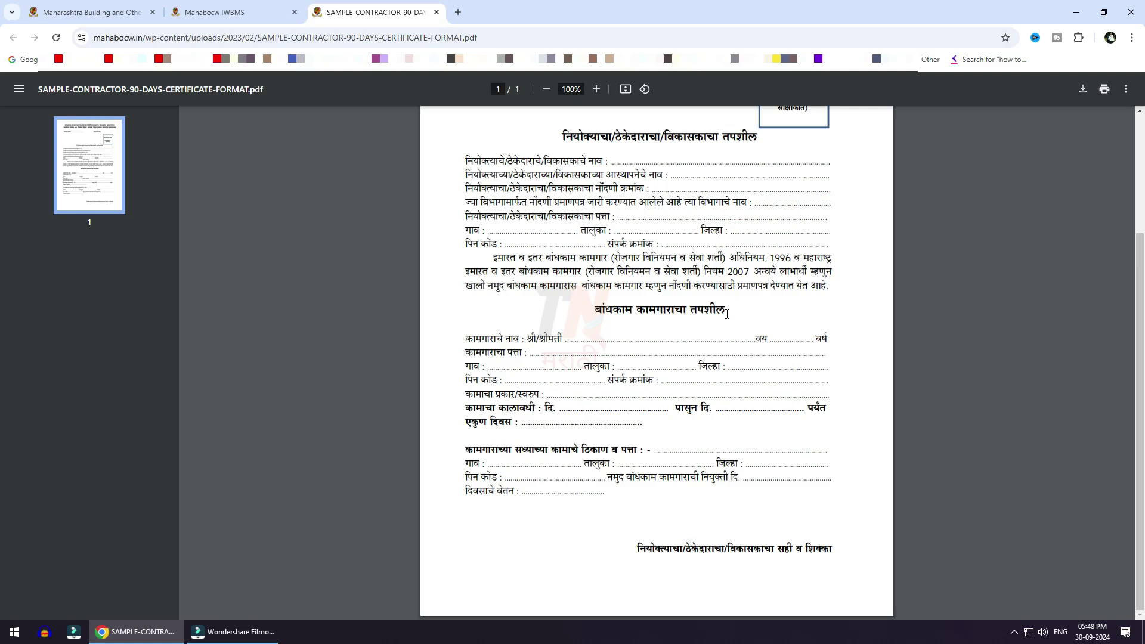
triple_click(723, 310)
left_click_drag(564, 340, 710, 339)
left_click(772, 336)
left_click(531, 351)
left_click_drag(563, 354, 796, 369)
left_click(490, 370)
left_click(535, 381)
left_click_drag(663, 382, 739, 382)
left_click_drag(550, 396, 690, 397)
left_click_drag(562, 395, 654, 398)
Review the work period, total days, workplace address, appointment date, daily wage and employer signature lines
left_click_drag(561, 411, 794, 410)
left_click_drag(529, 422, 590, 413)
left_click(573, 407)
left_click(724, 406)
left_click_drag(464, 451, 787, 452)
left_click(670, 476)
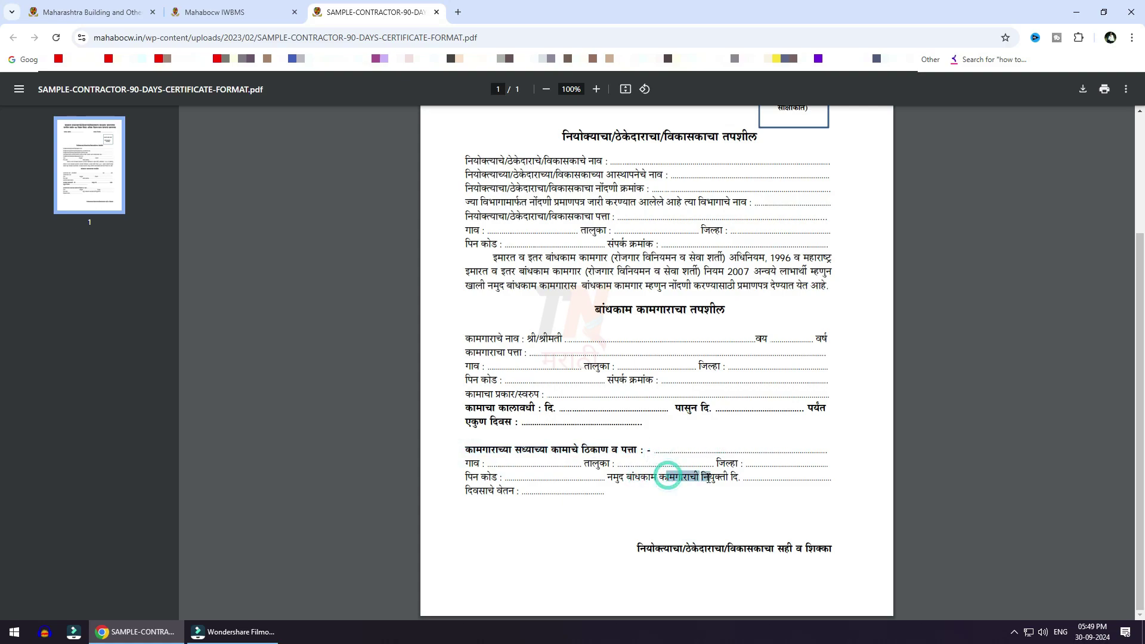
left_click_drag(732, 477, 776, 478)
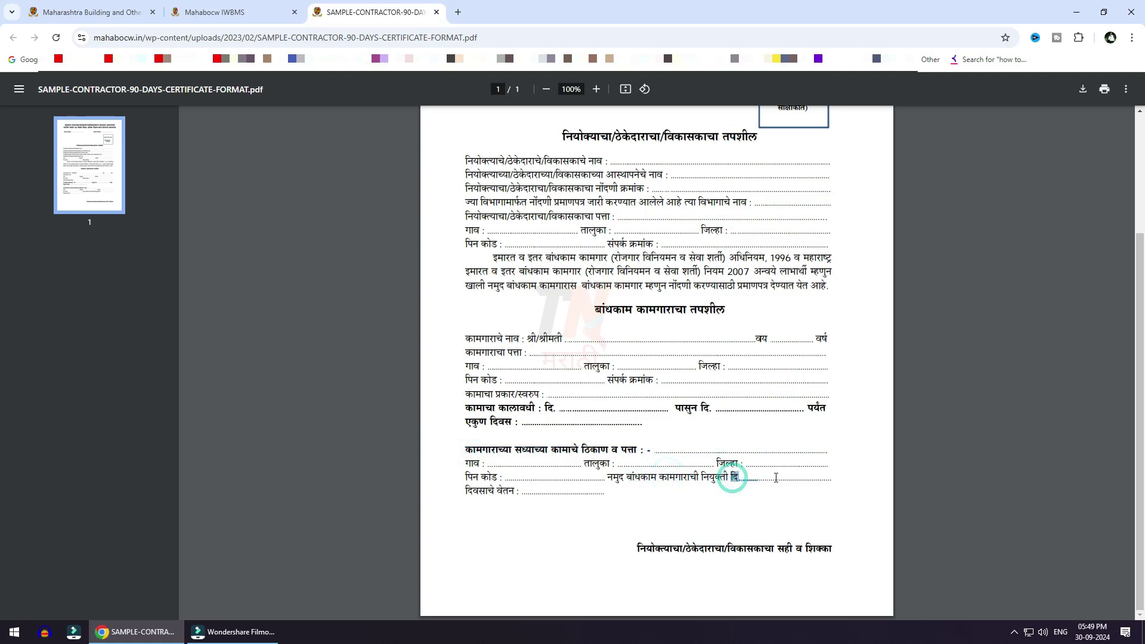
left_click(528, 496)
left_click(529, 494)
left_click(596, 494)
left_click_drag(656, 547, 800, 550)
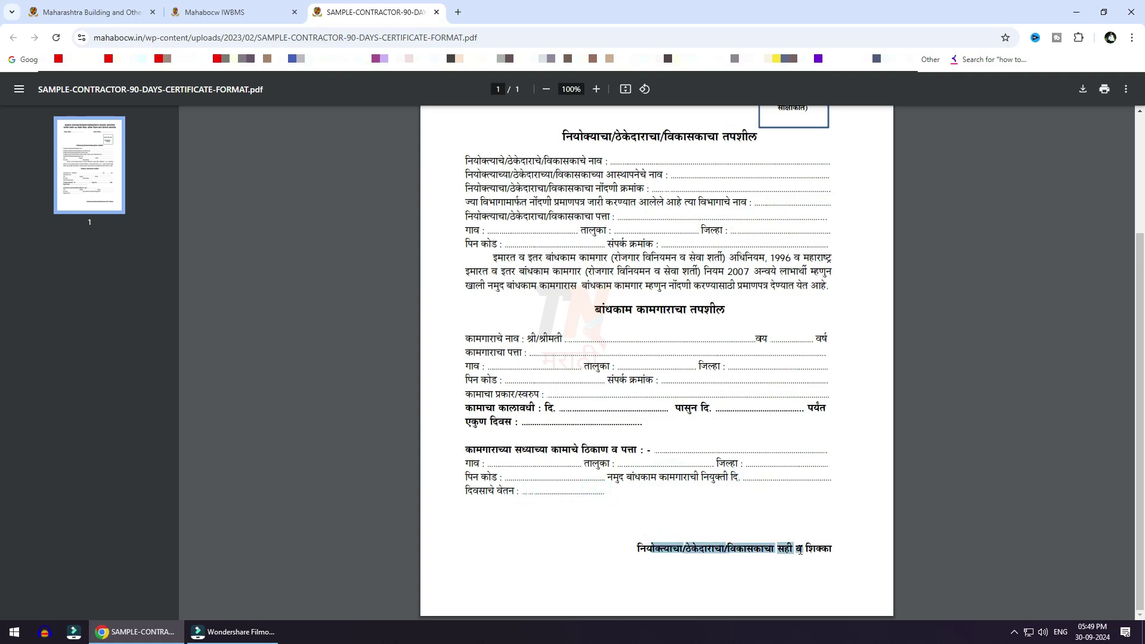
left_click(767, 544)
Check the certificate title, then return to the Mahabocw IWBMS registration form
scroll(595, 366, "up", 3)
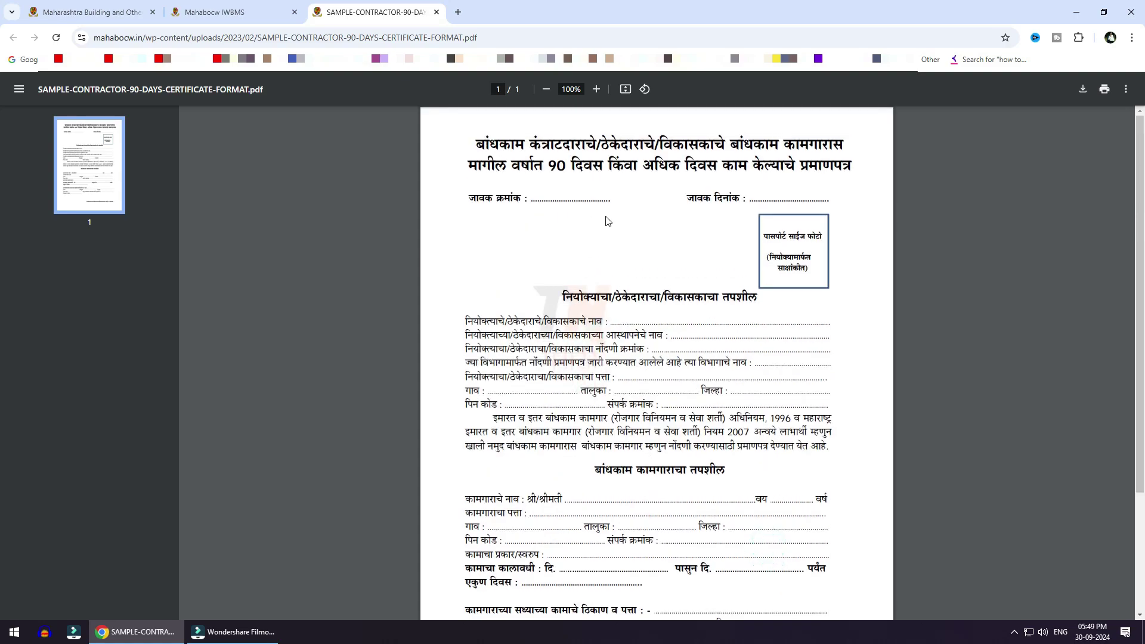
left_click_drag(538, 161, 801, 164)
scroll(651, 315, "down", 3)
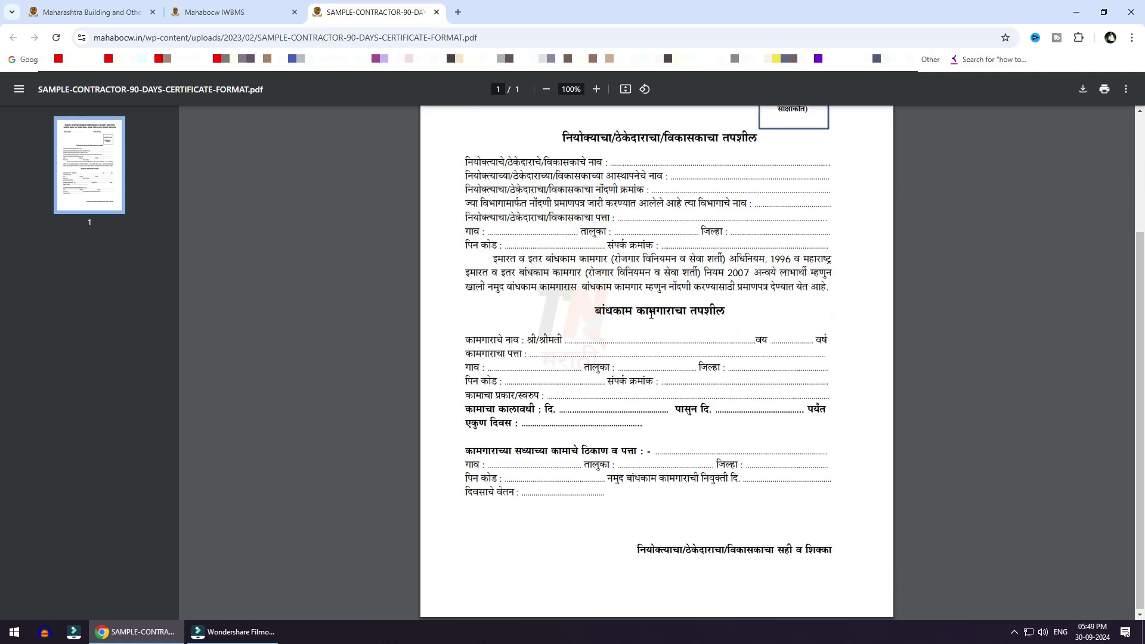
scroll(650, 315, "up", 2)
left_click(242, 13)
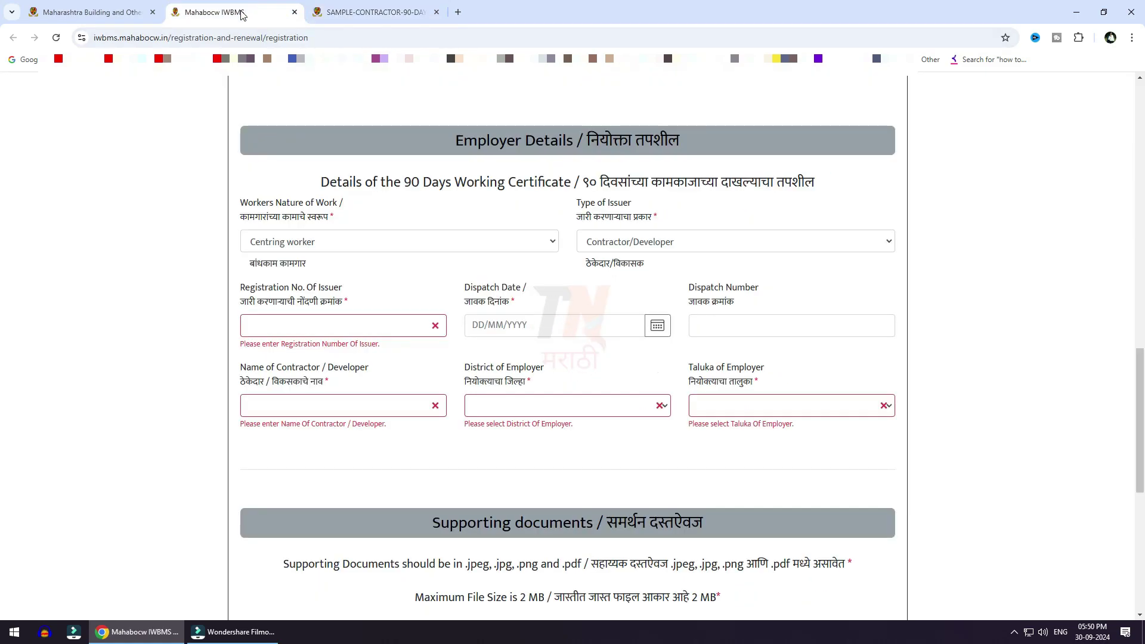
Pick 18 September 2024 in the Dispatch Date calendar after checking the issuer registration number field
left_click_drag(250, 304, 343, 304)
left_click(304, 298)
left_click(305, 325)
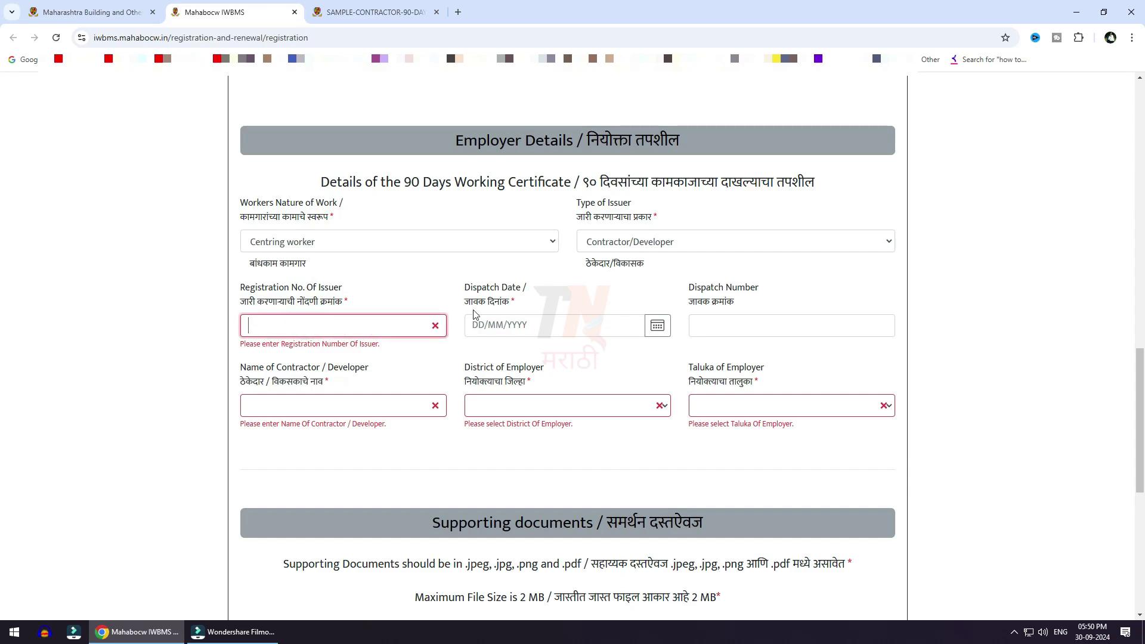
left_click_drag(466, 304, 510, 304)
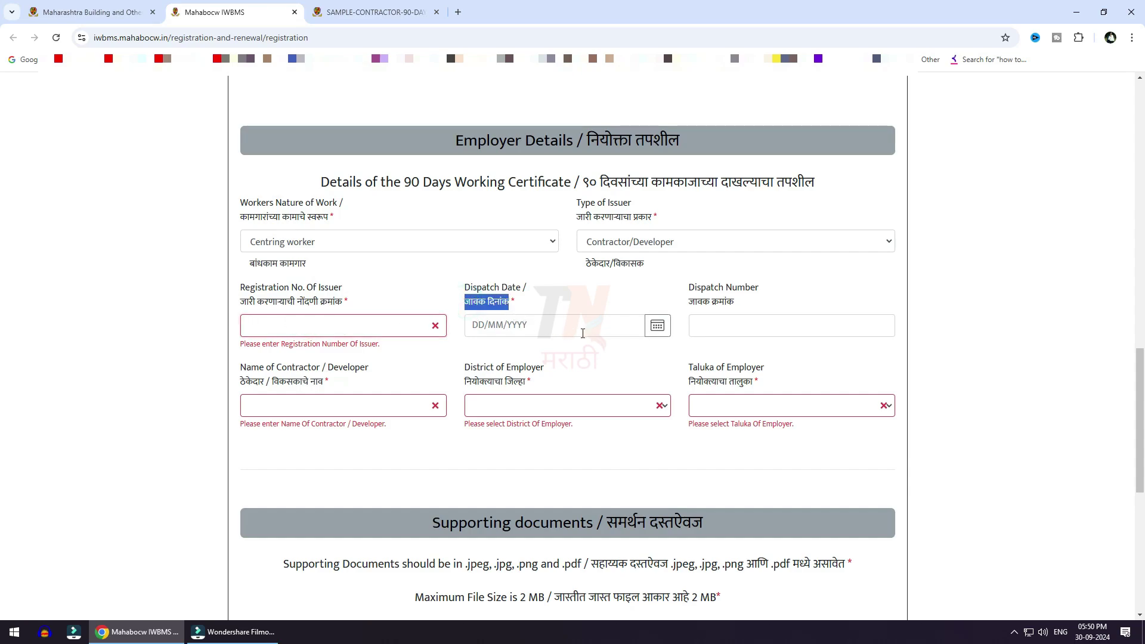
left_click(658, 328)
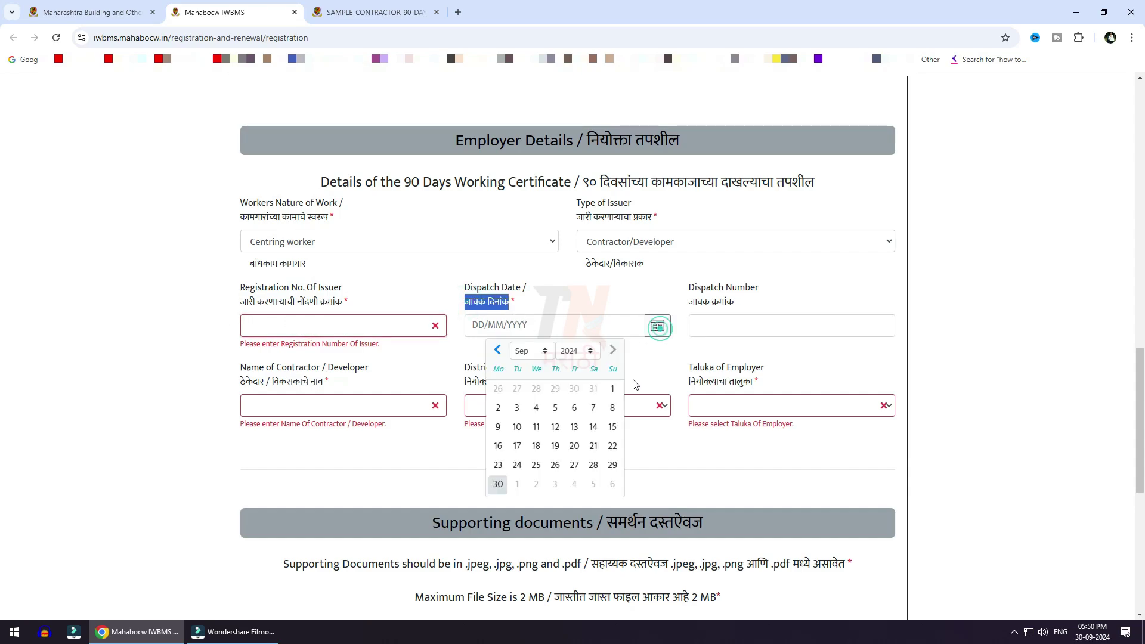
left_click(539, 456)
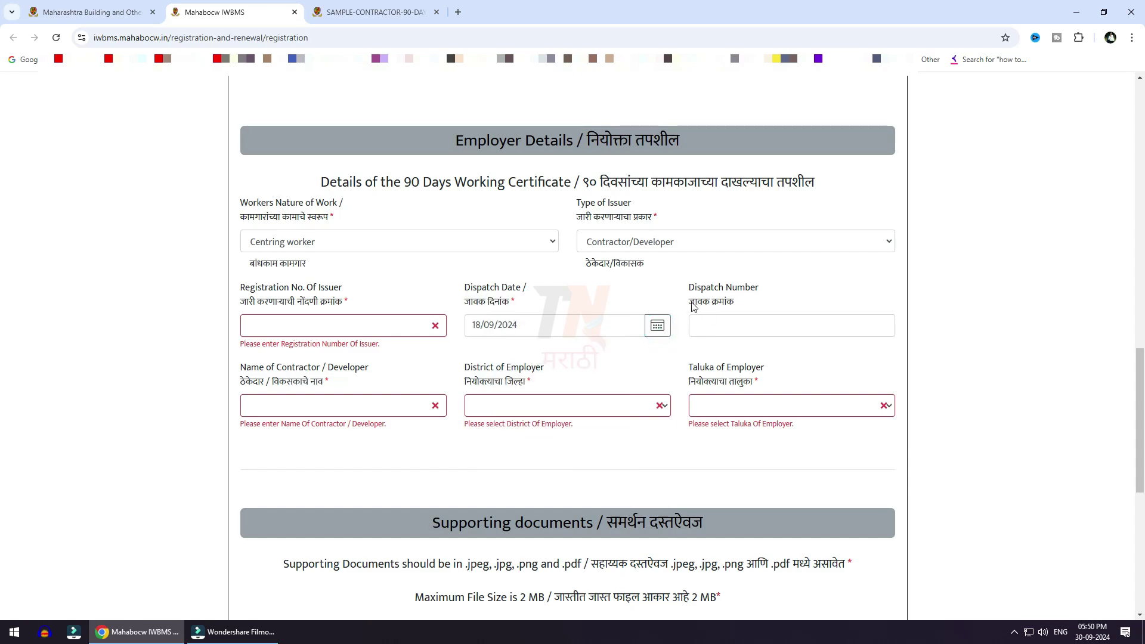
Check the dispatch number, contractor name, employer district and taluka fields, which stay empty
left_click_drag(693, 307, 735, 303)
left_click(724, 323)
left_click(711, 302)
left_click_drag(273, 384, 330, 385)
left_click(325, 411)
left_click(529, 405)
left_click(718, 415)
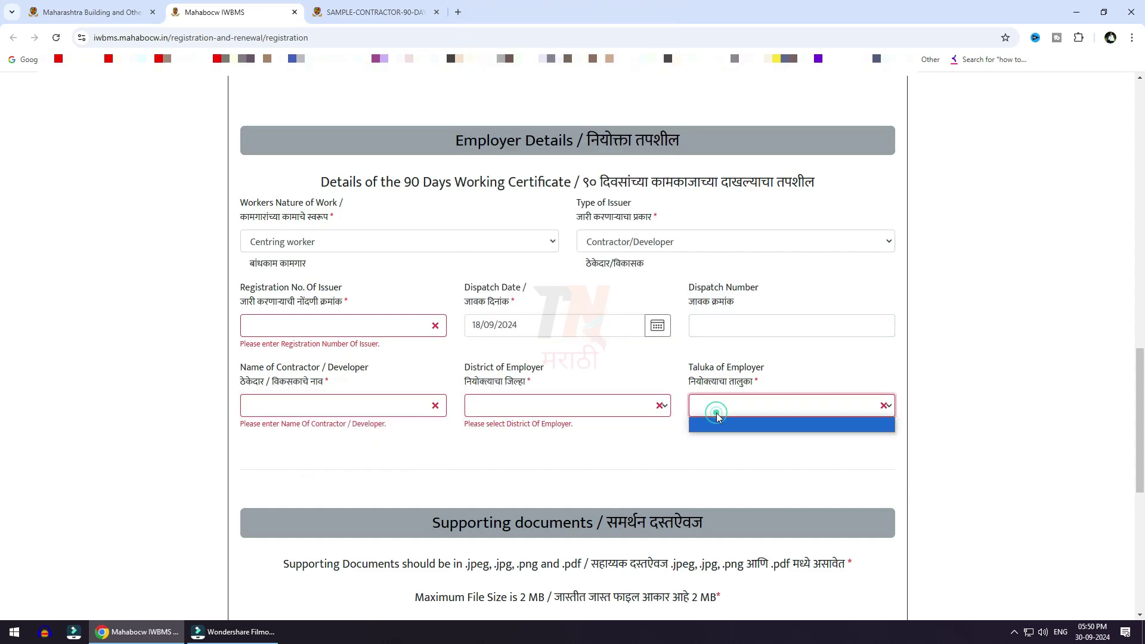
left_click(545, 449)
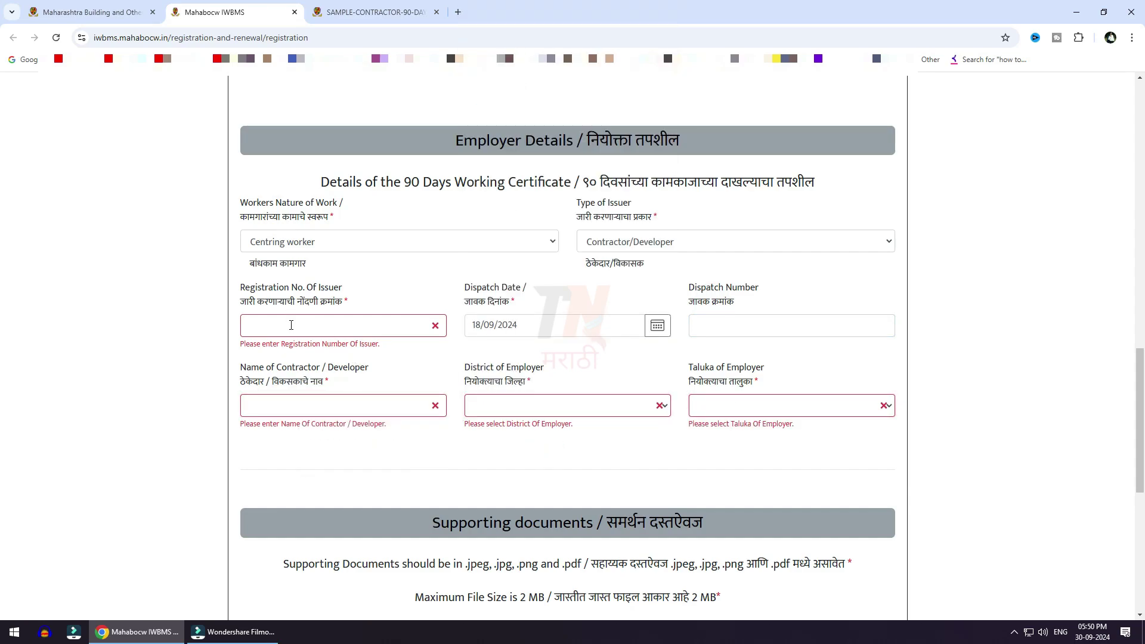
scroll(645, 449, "down", 6)
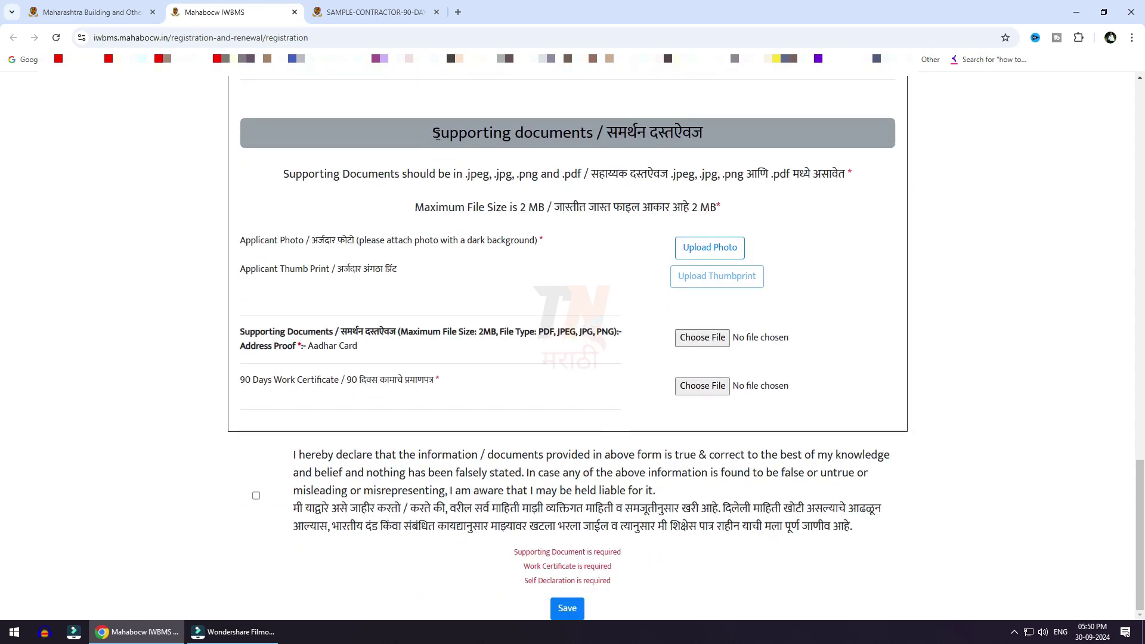
left_click_drag(437, 134, 710, 136)
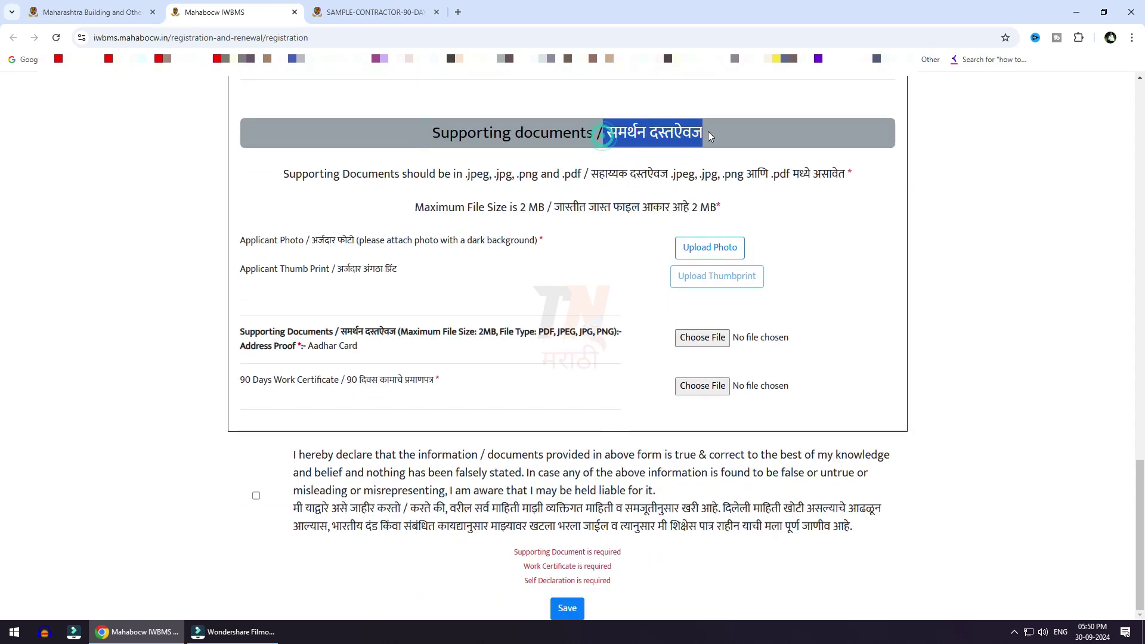
left_click(630, 156)
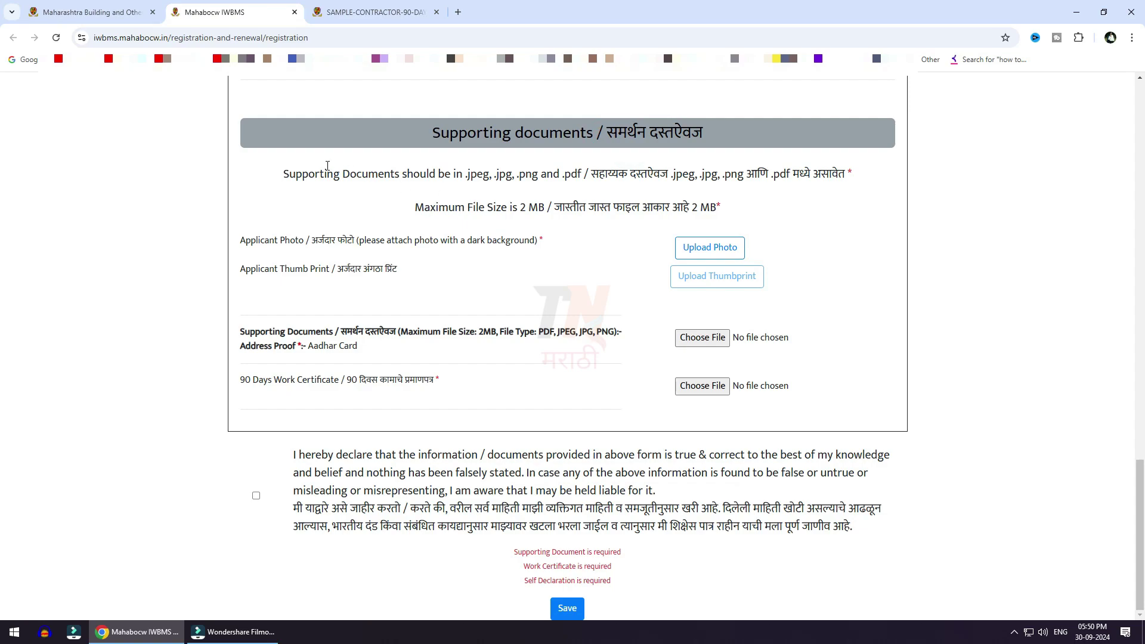
left_click_drag(609, 171, 844, 181)
left_click_drag(611, 207, 717, 207)
left_click(696, 205)
left_click_drag(313, 241, 352, 241)
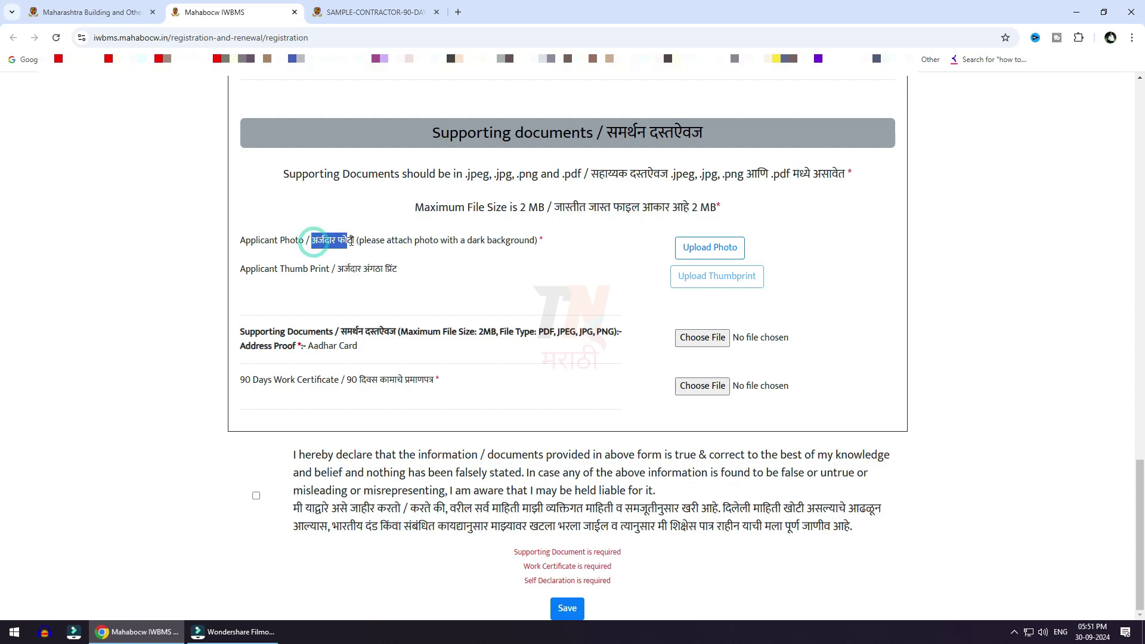
left_click(375, 241)
left_click_drag(459, 239, 530, 240)
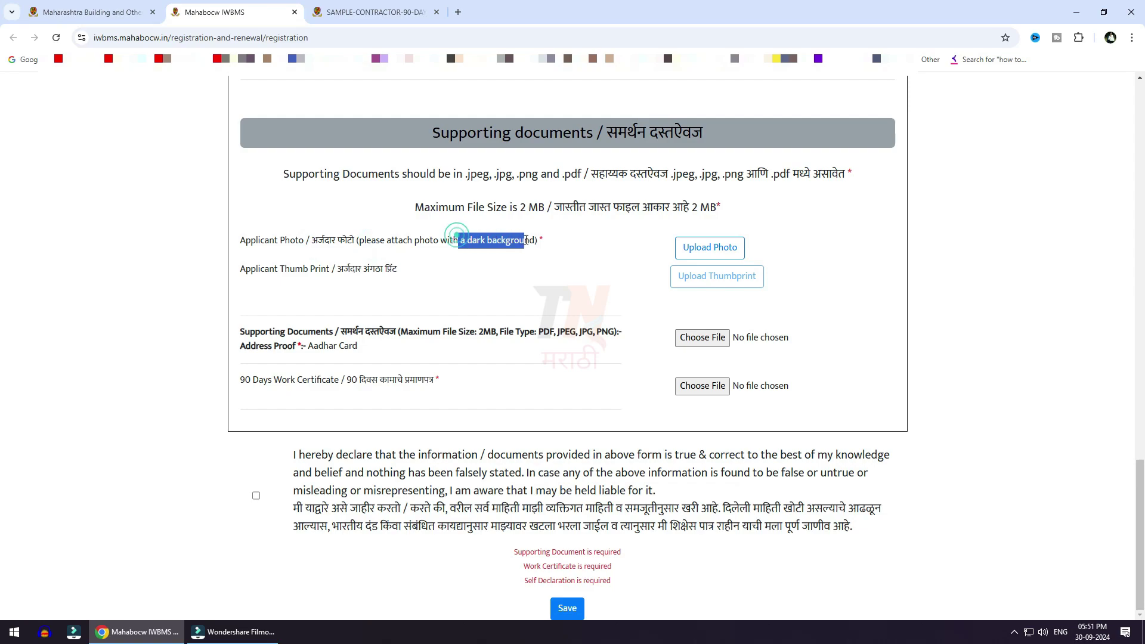
Upload rwe.jpg as the applicant photo
left_click(709, 249)
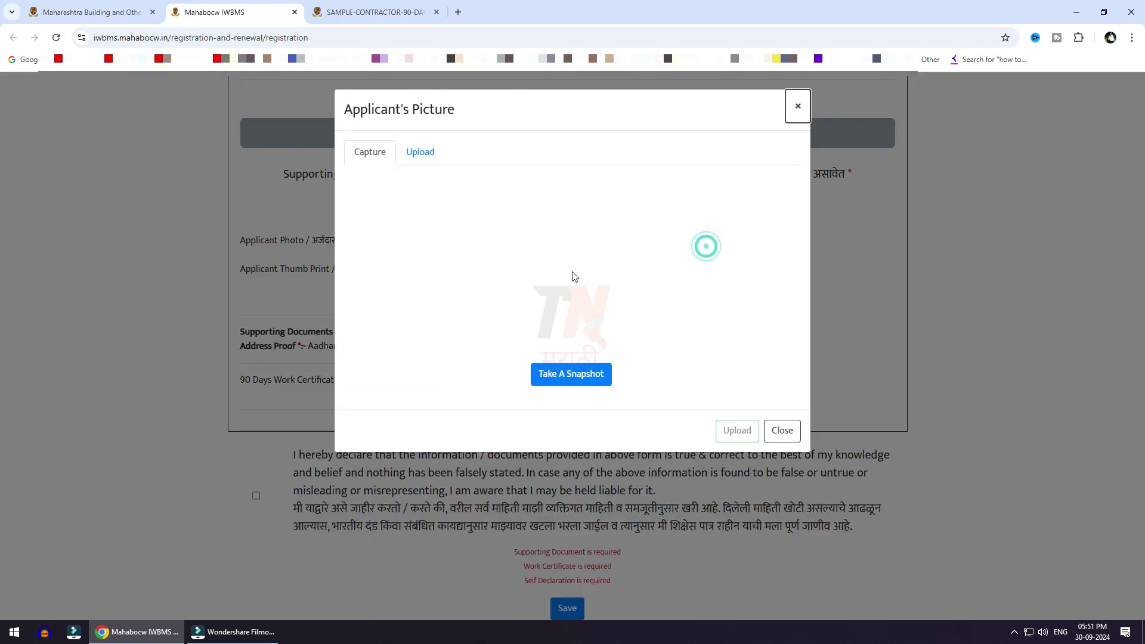
left_click(420, 152)
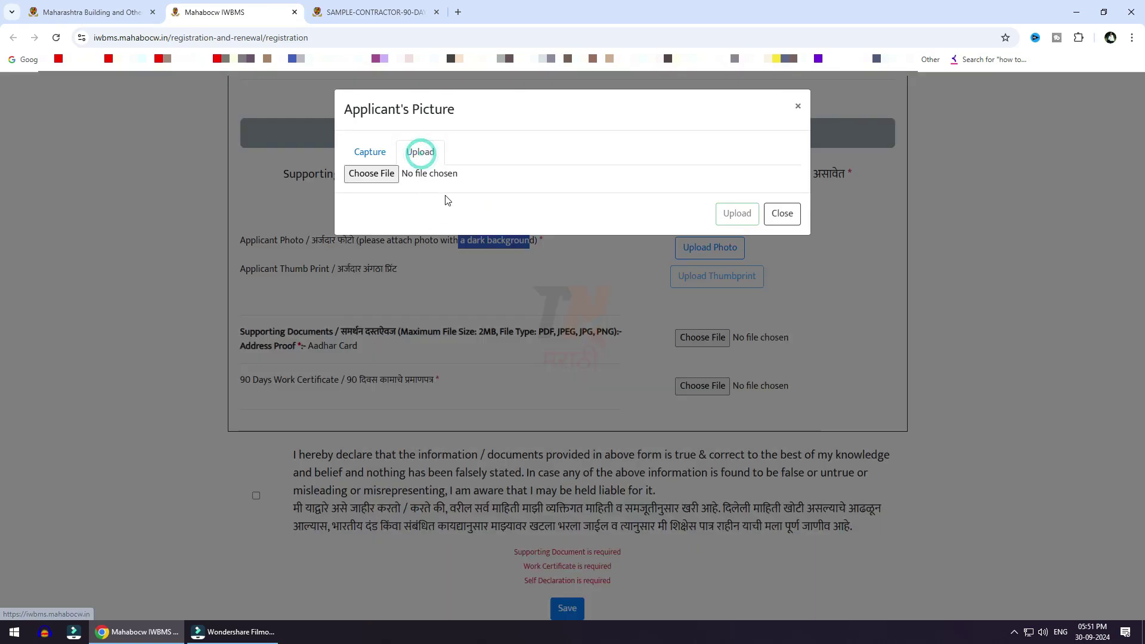
left_click(367, 174)
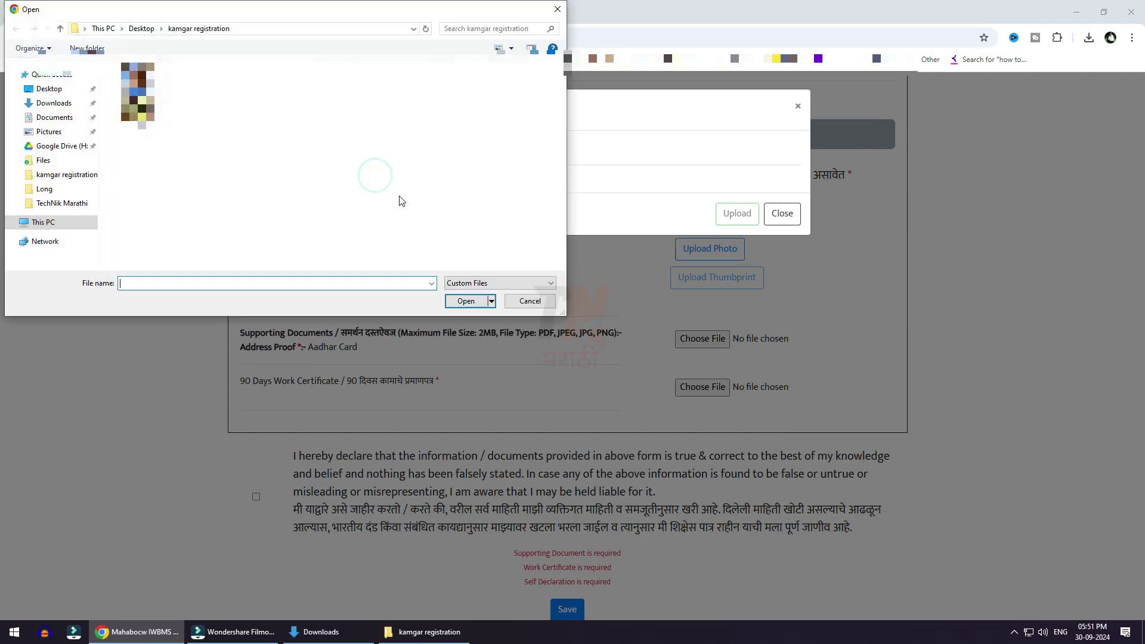
left_click(142, 95)
left_click(469, 302)
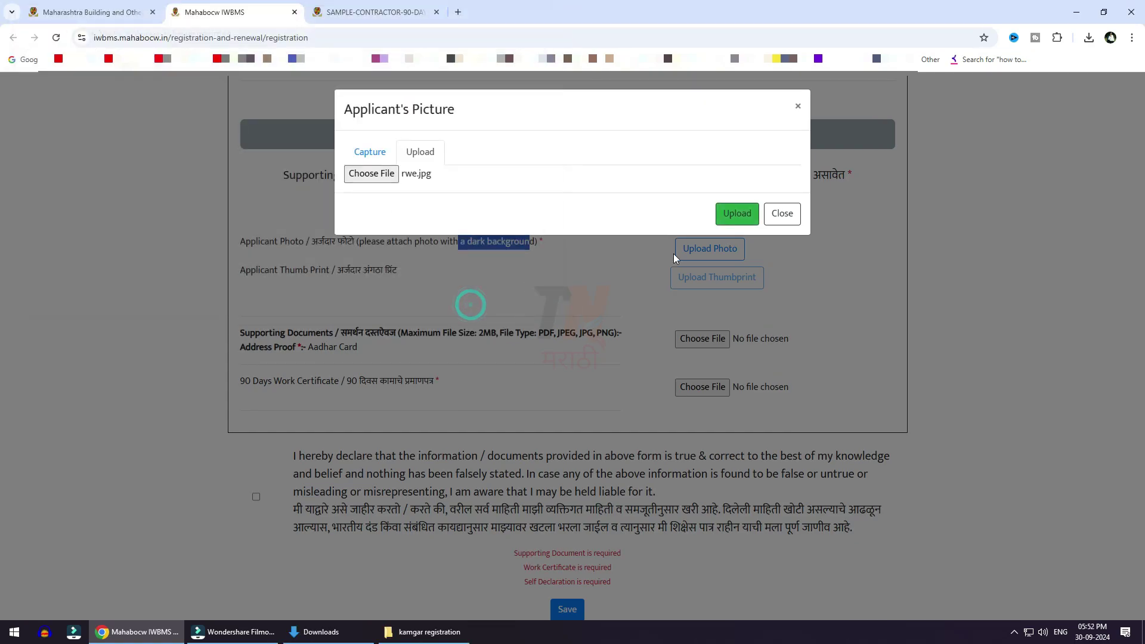
left_click(737, 214)
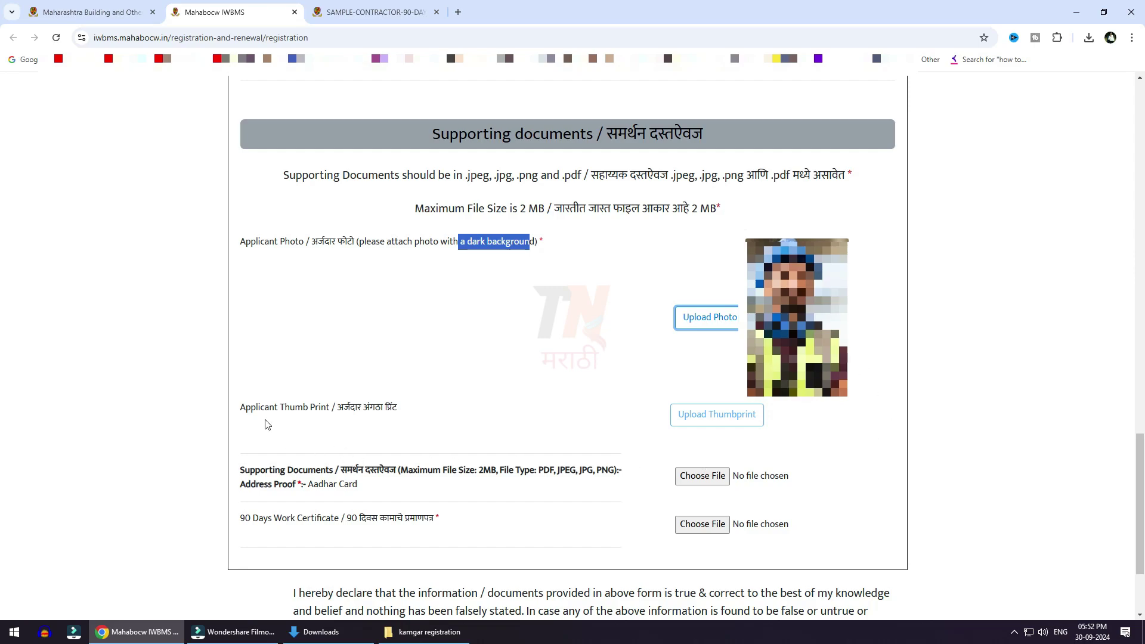
Attach adhar card.pdf as the Aadhar Card address proof
left_click_drag(244, 411, 375, 404)
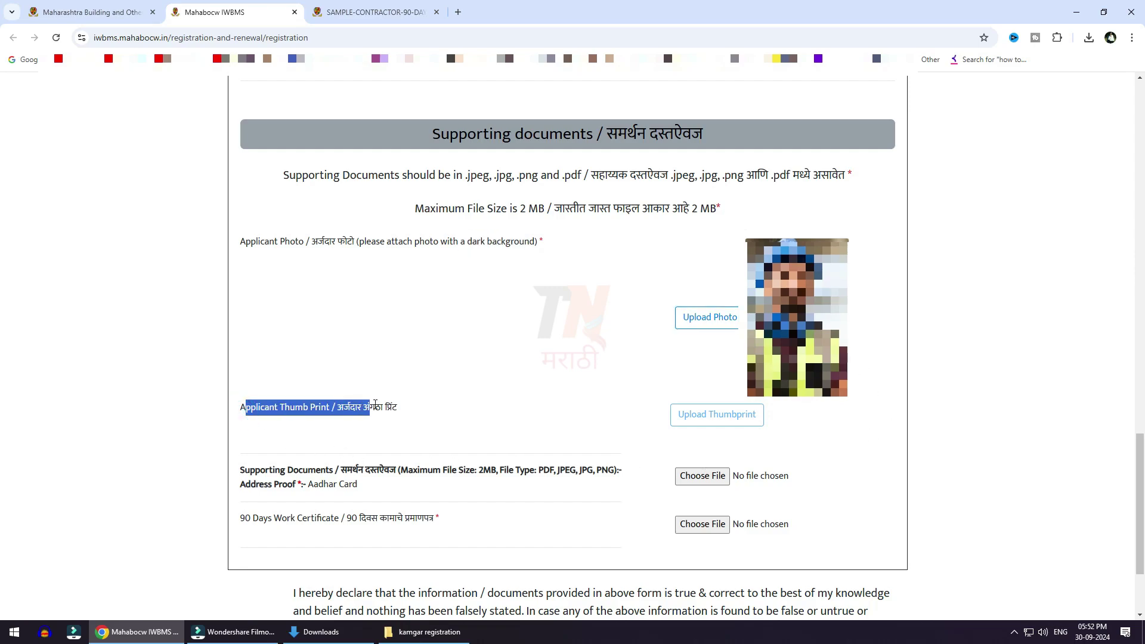
left_click(397, 408)
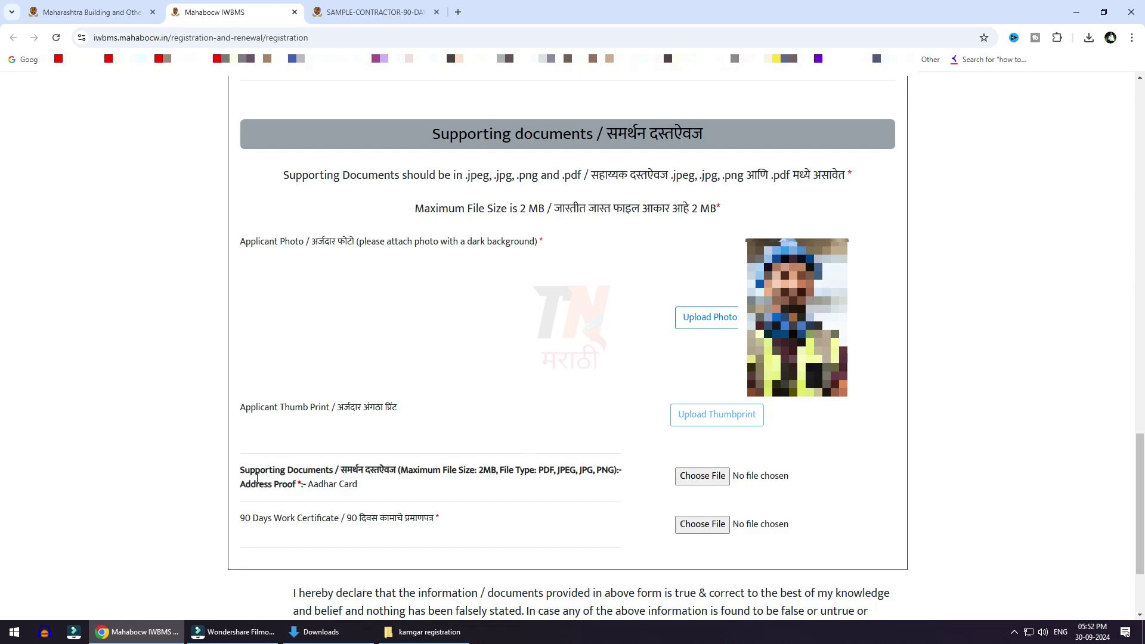
left_click_drag(245, 472, 357, 485)
left_click(701, 476)
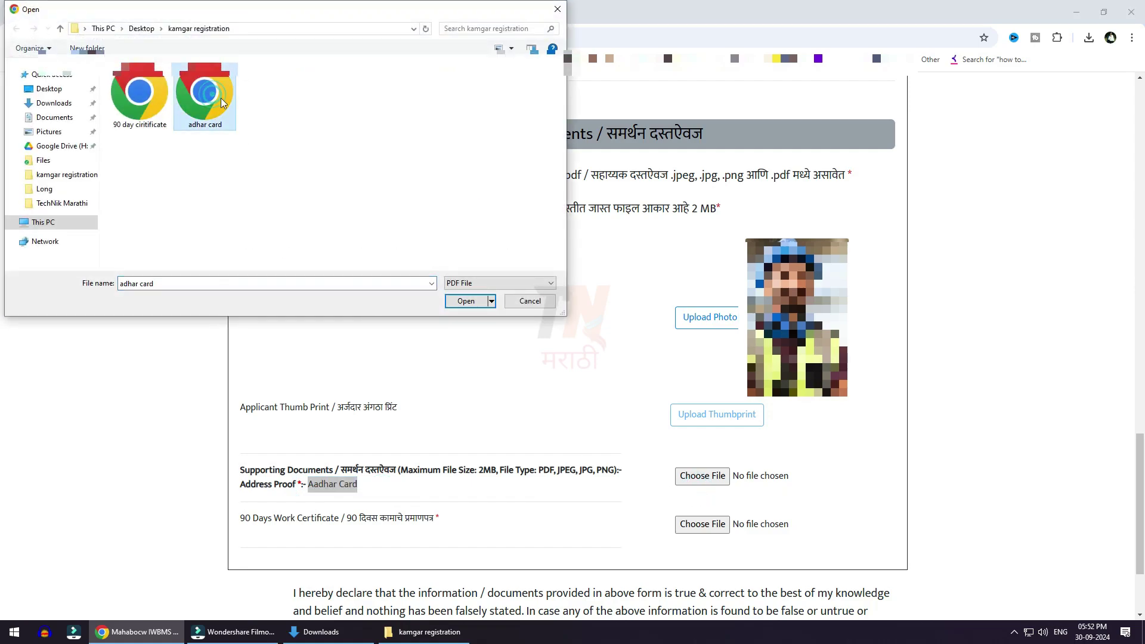
double_click(223, 103)
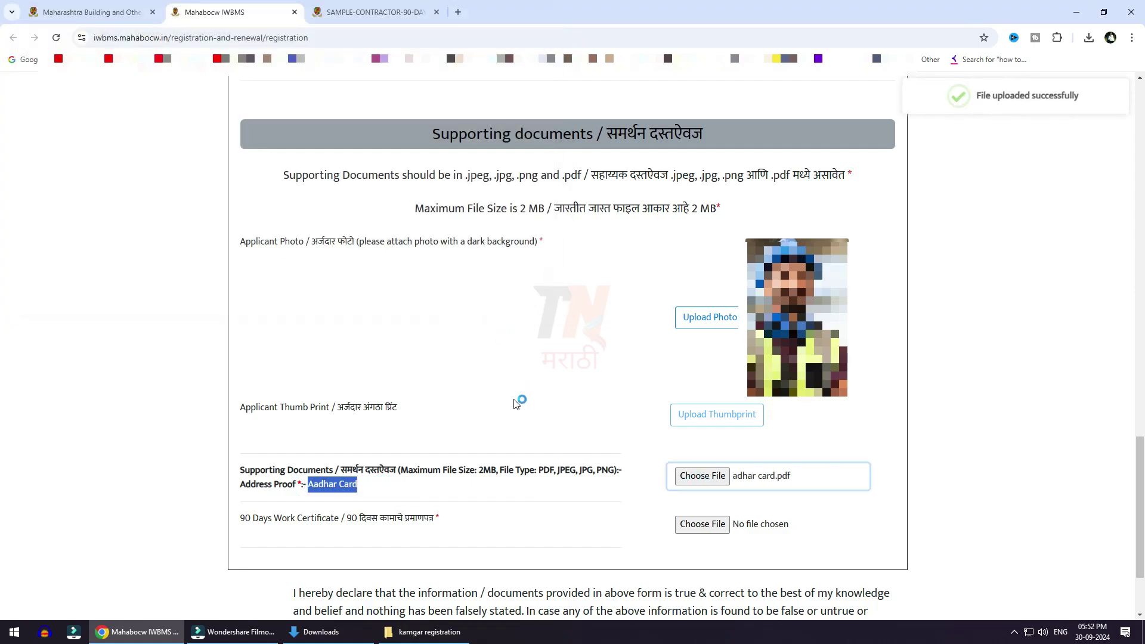
left_click(978, 98)
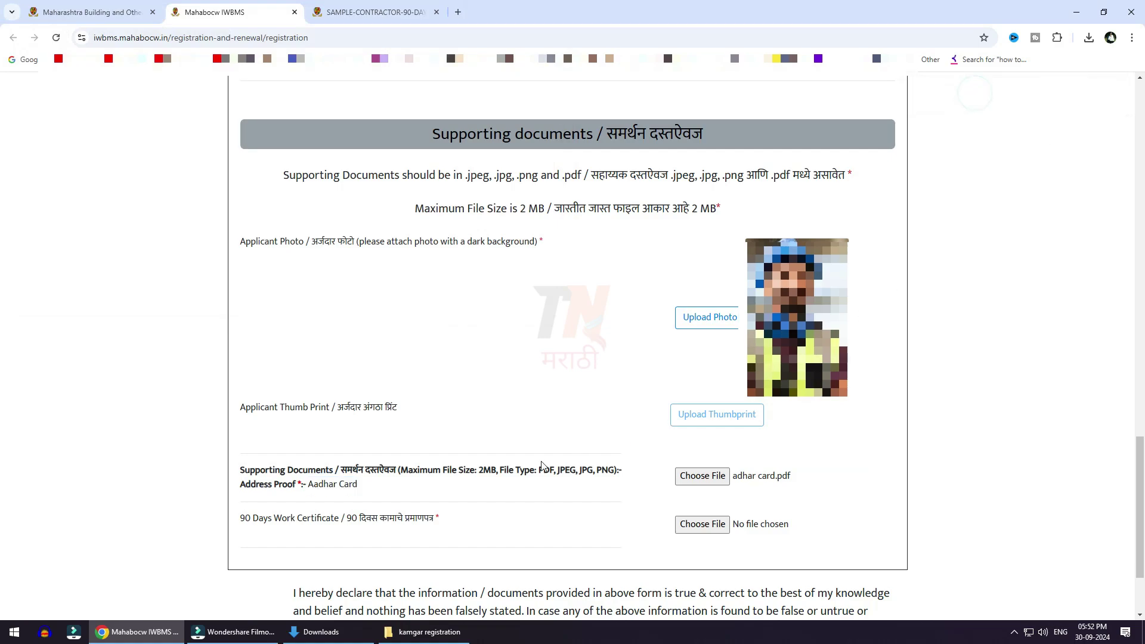
Attach 90 day ciritificate.pdf as the 90 Days Work Certificate
left_click_drag(262, 522, 468, 525)
left_click(466, 523)
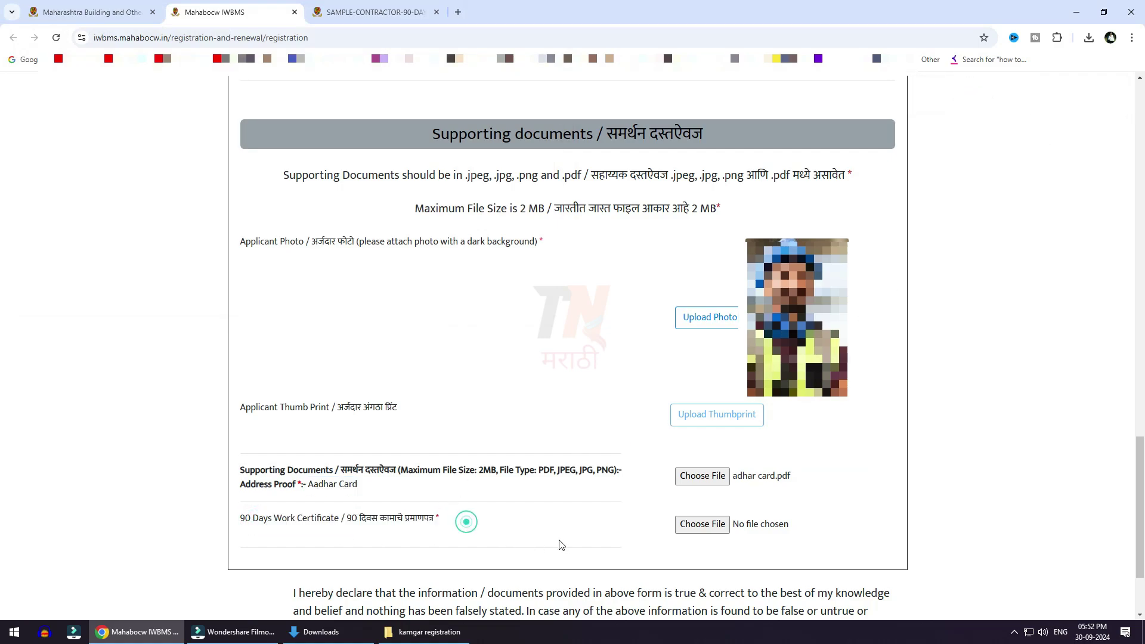
left_click(698, 527)
left_click(132, 115)
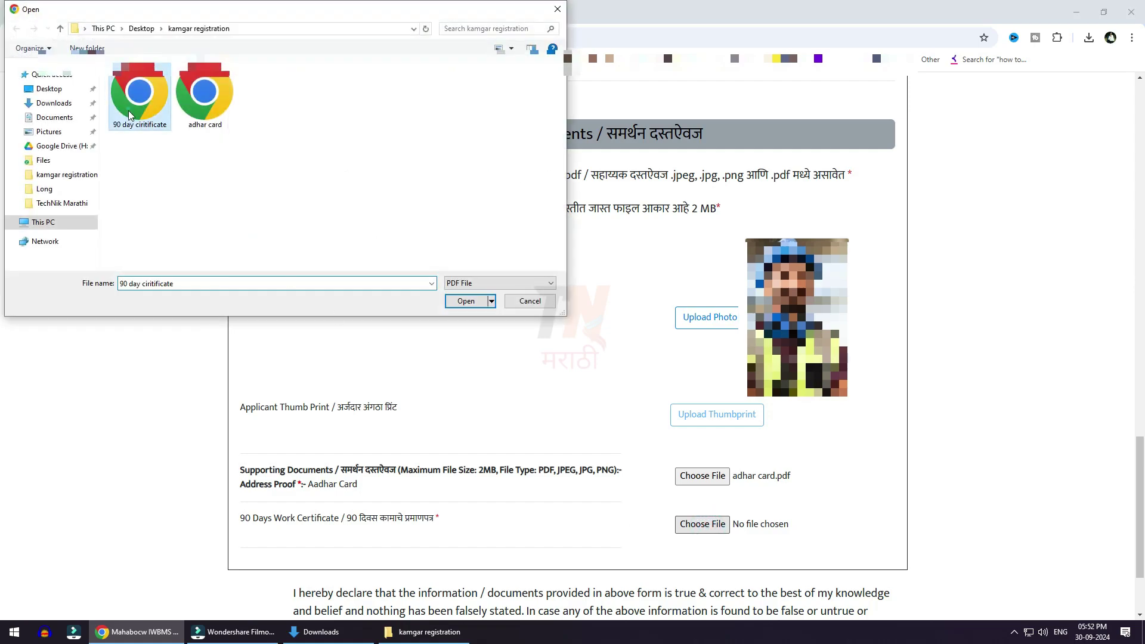
left_click(459, 301)
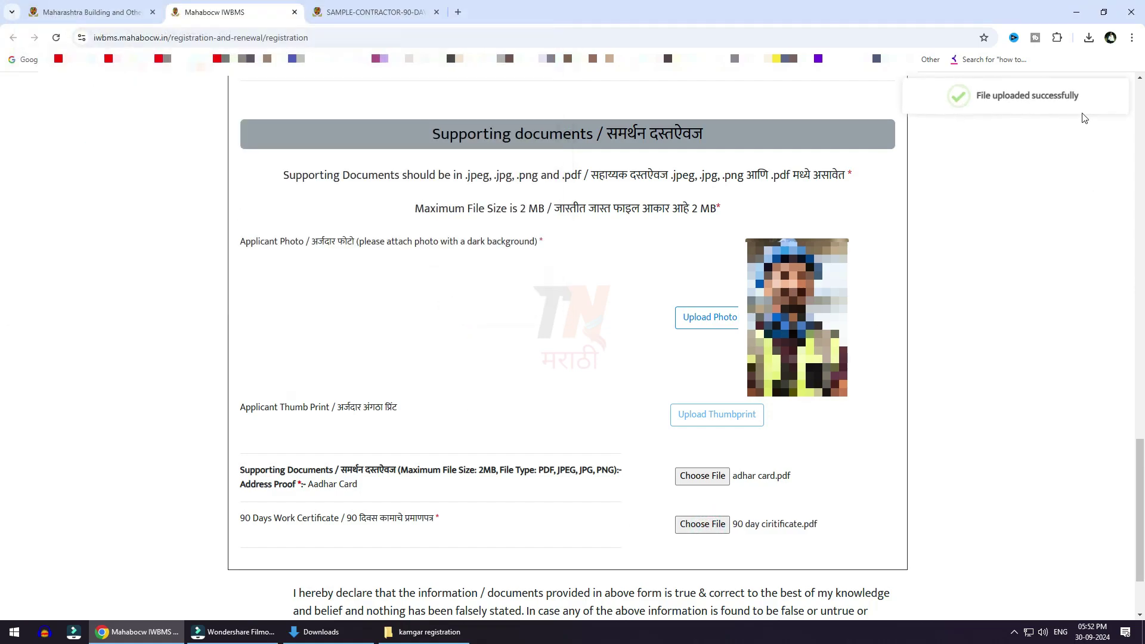
scroll(994, 422, "down", 2)
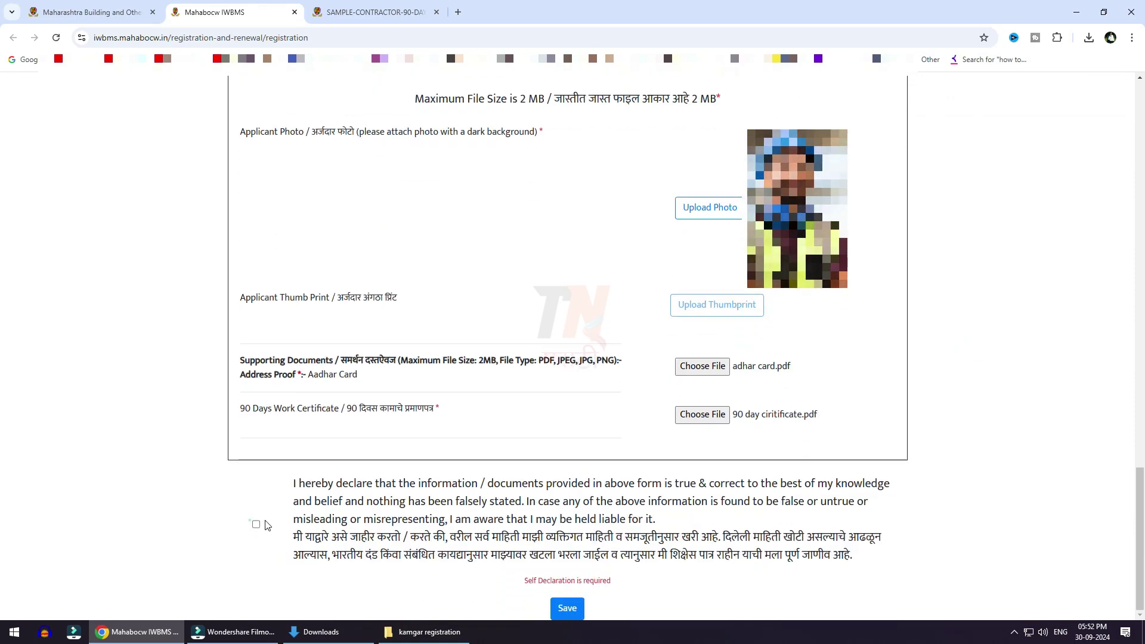
Agree to the self-declaration, save the application, and confirm it with the received OTP
left_click(256, 524)
left_click(576, 615)
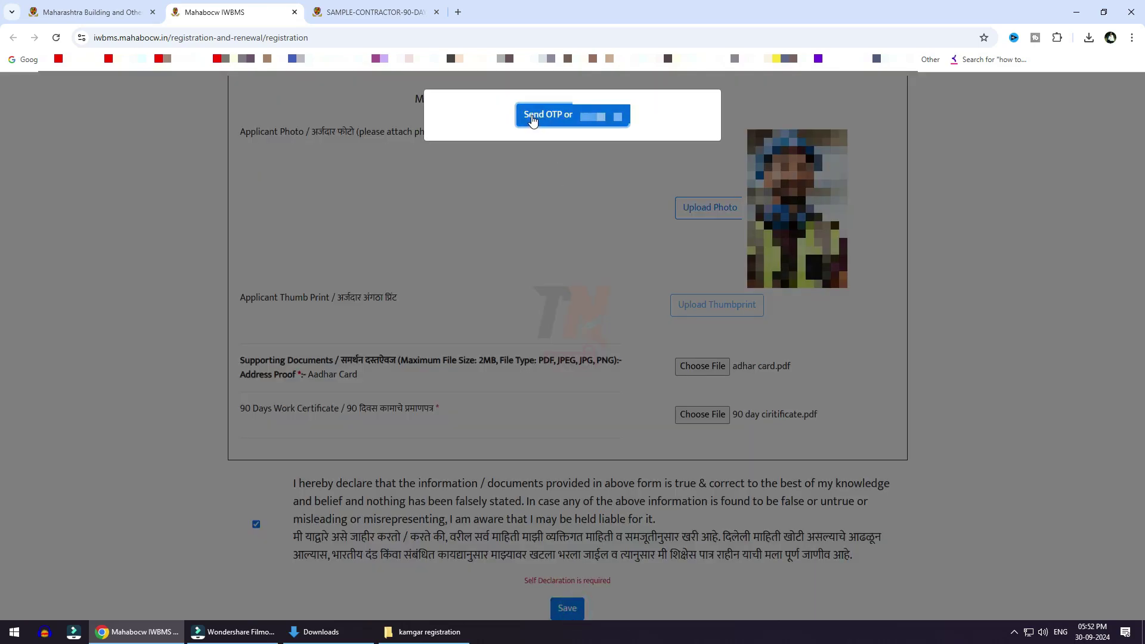
left_click(562, 119)
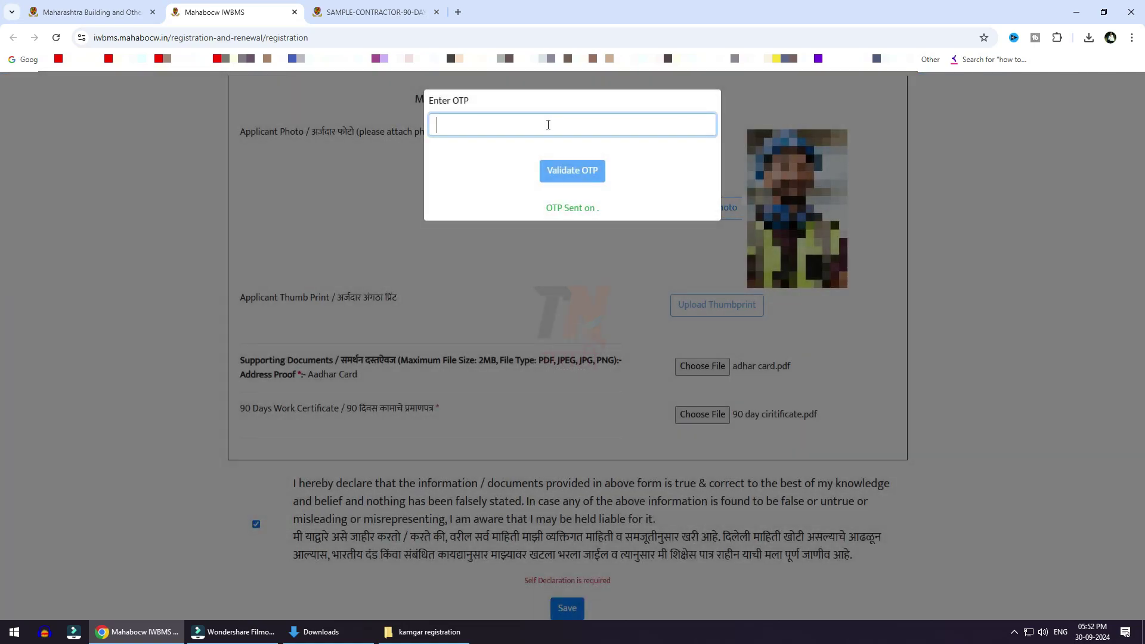
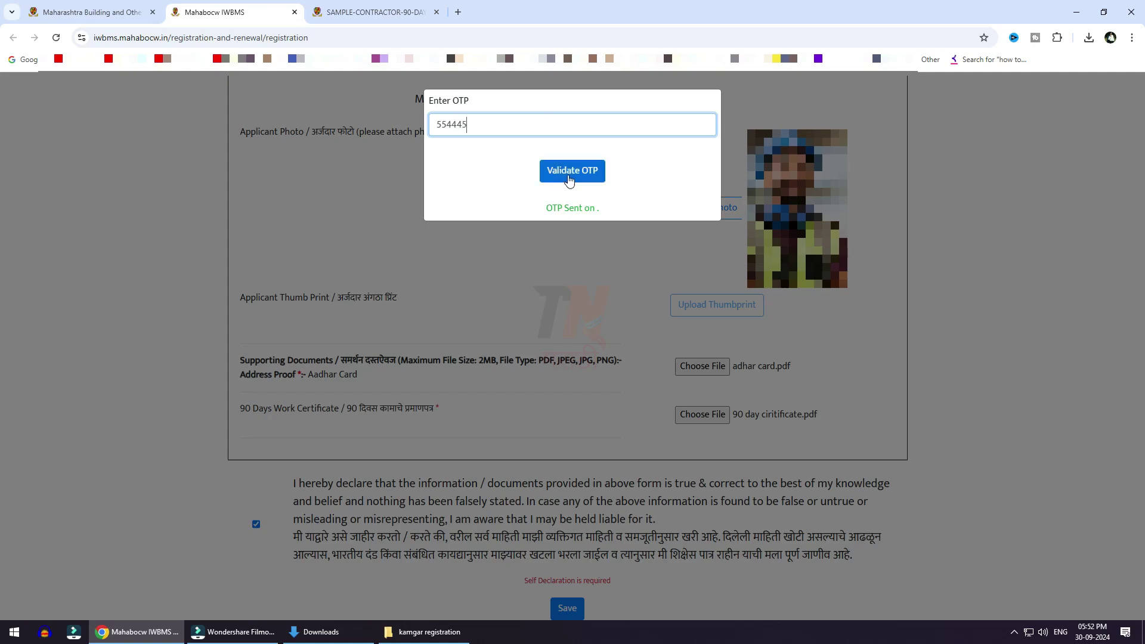
left_click(573, 173)
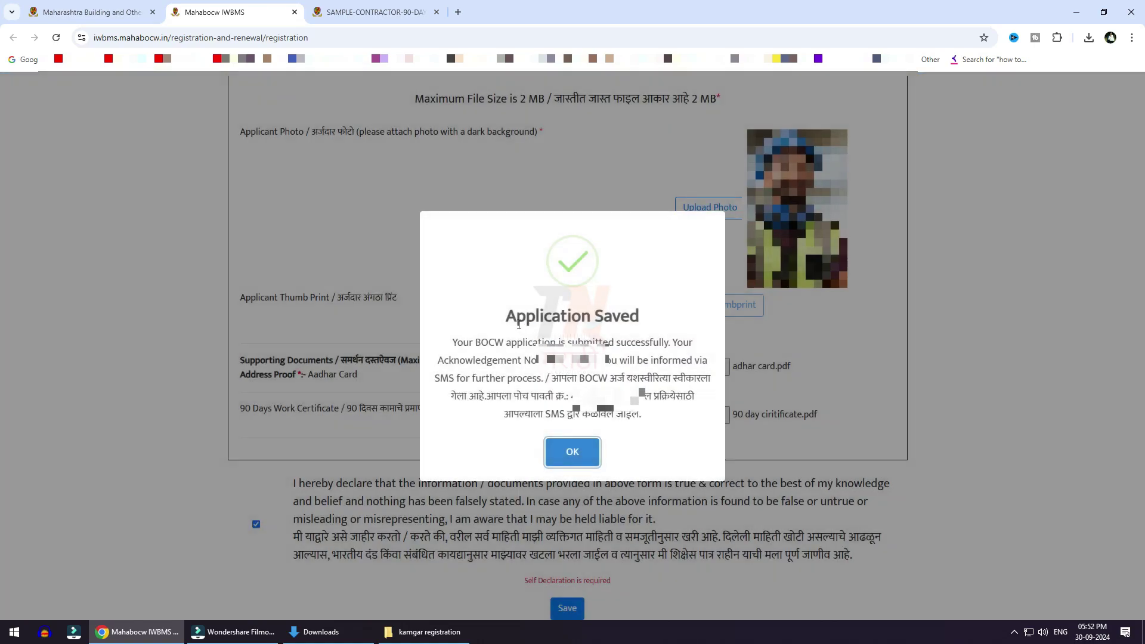
left_click_drag(518, 324, 644, 322)
Review the acknowledgement number, then close the Application Saved confirmation to reach the print prompt
left_click(633, 332)
double_click(540, 361)
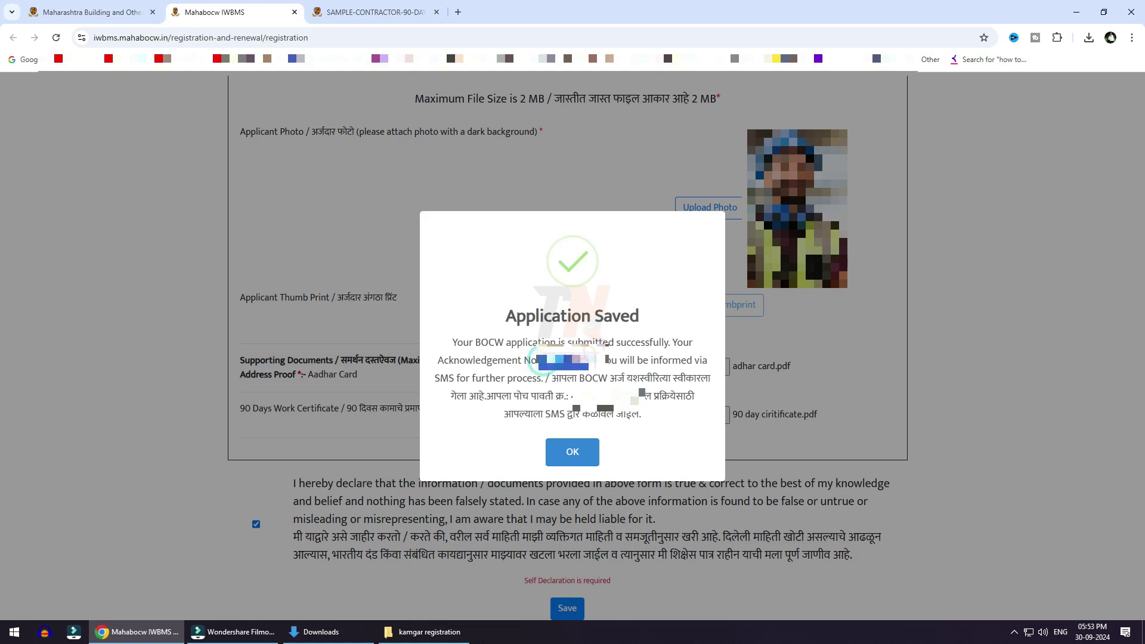
left_click(563, 363)
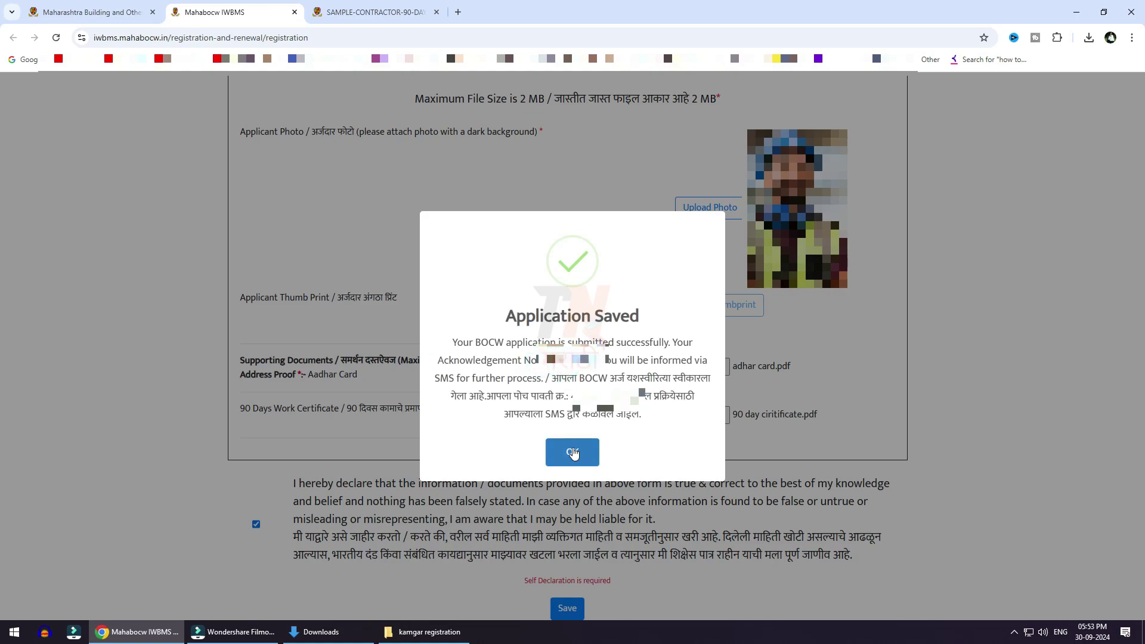
left_click(573, 454)
left_click_drag(439, 319, 647, 341)
Print the submitted registration form with Save as PDF and store the file on the Desktop
left_click(557, 366)
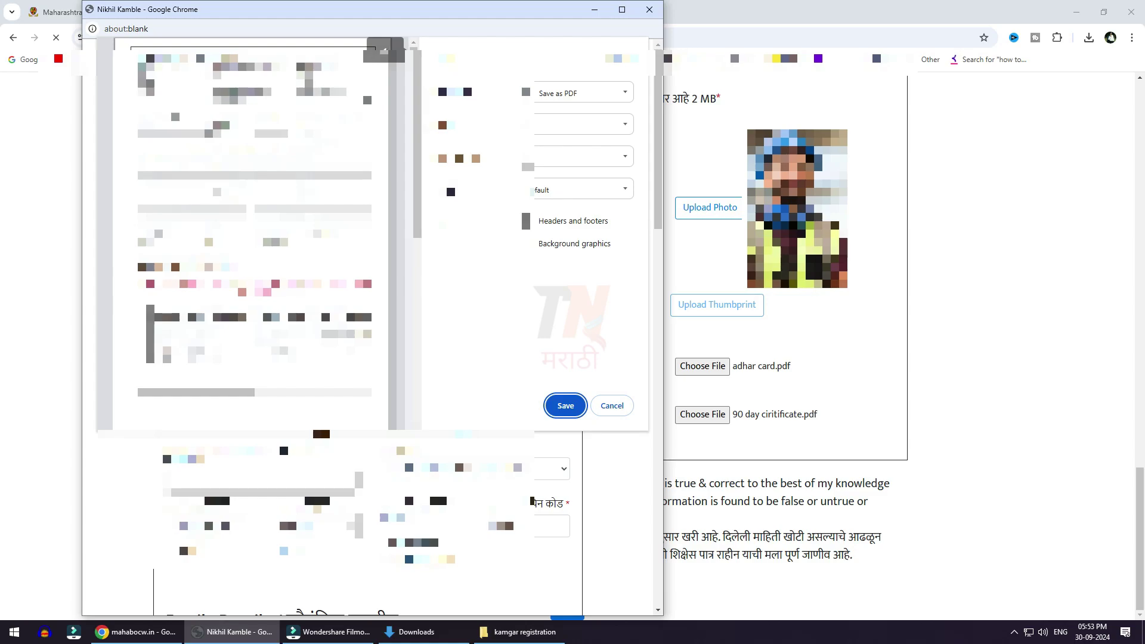
left_click(567, 406)
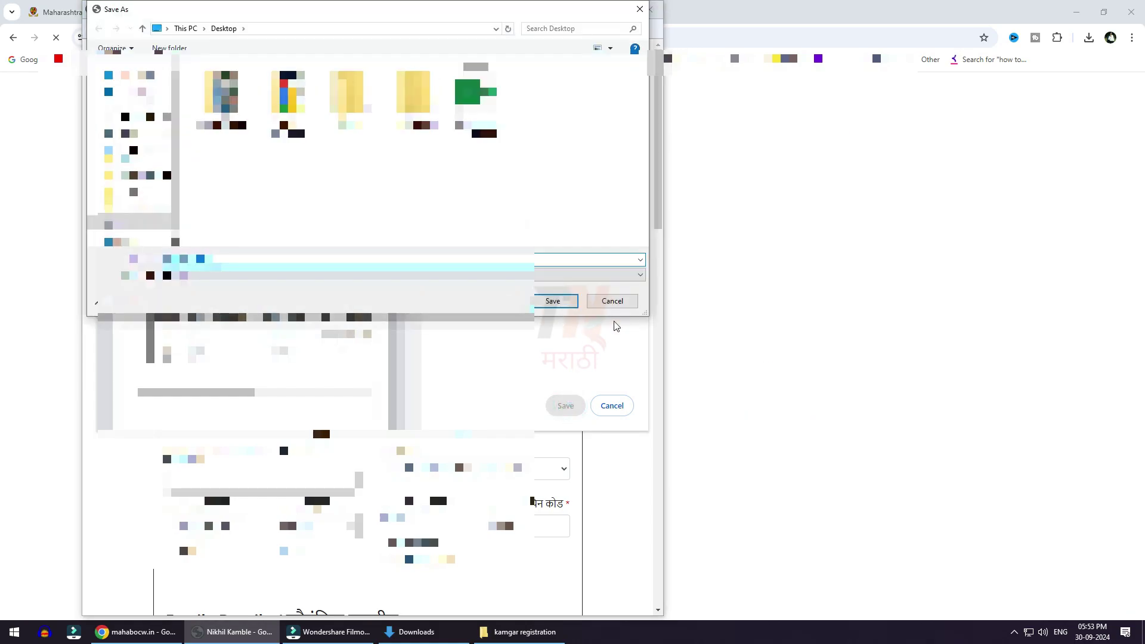
left_click(568, 303)
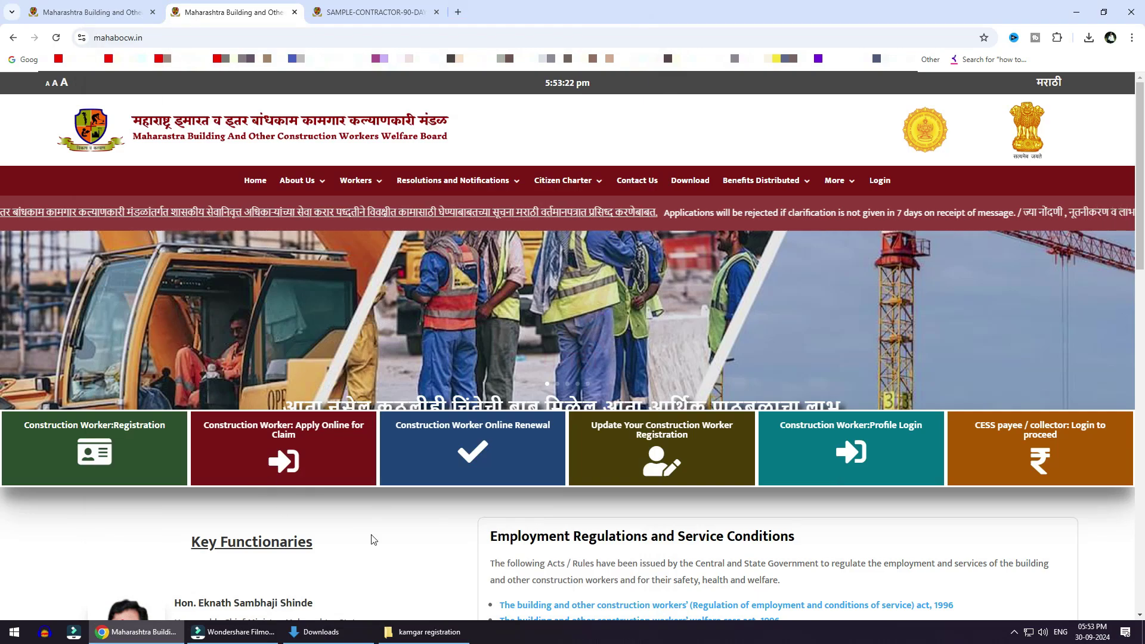